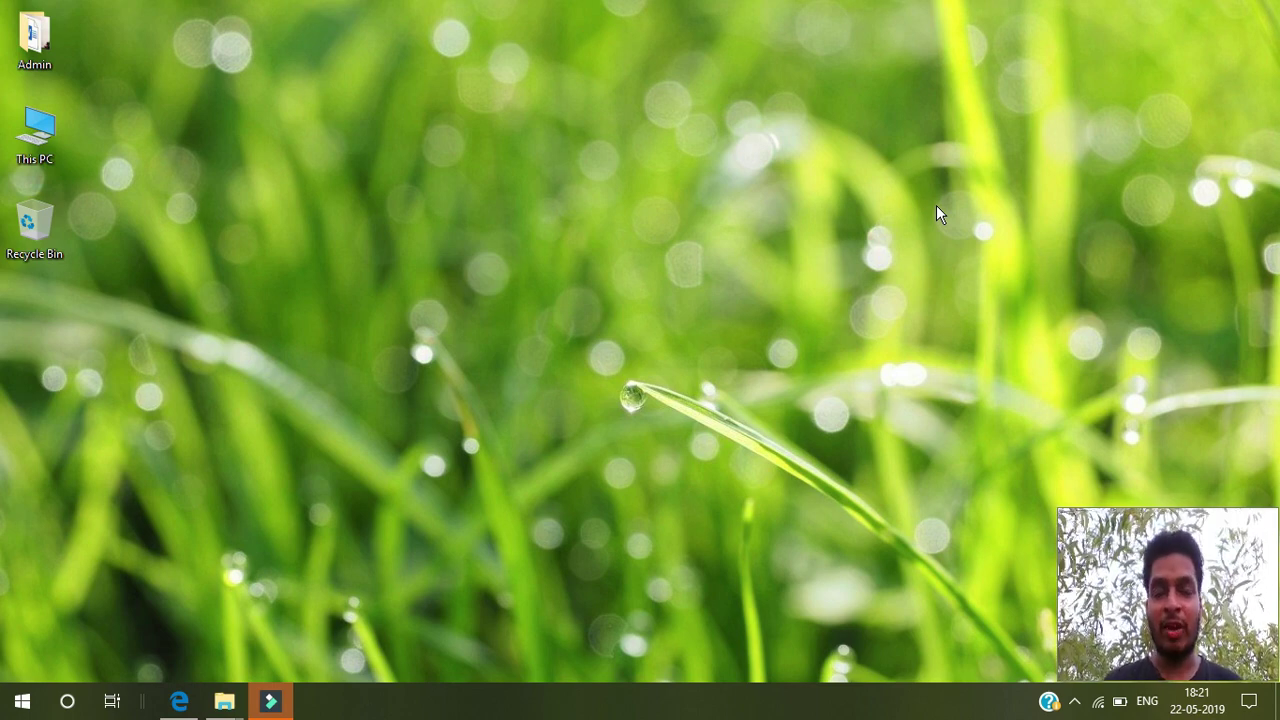
Launch LTspice XVII by searching 'lt', then create the new blank schematic Draft5.asc
click(67, 701)
text(lt)
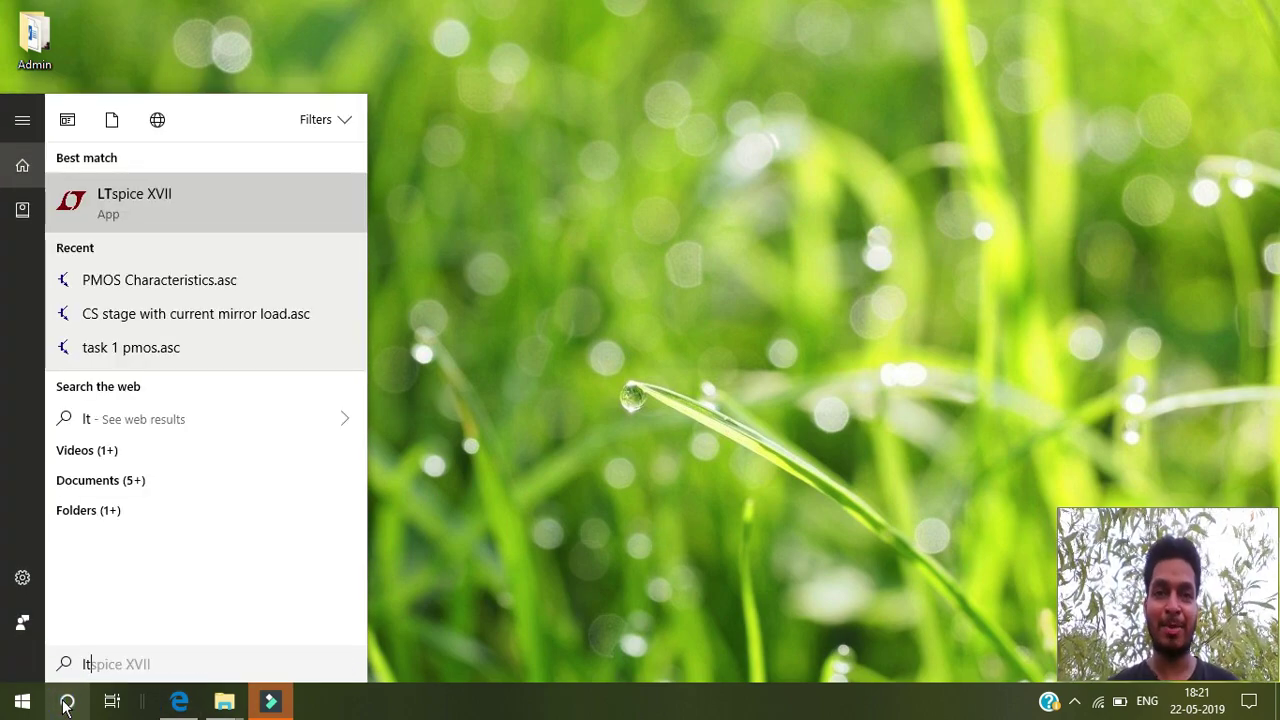
key(Return)
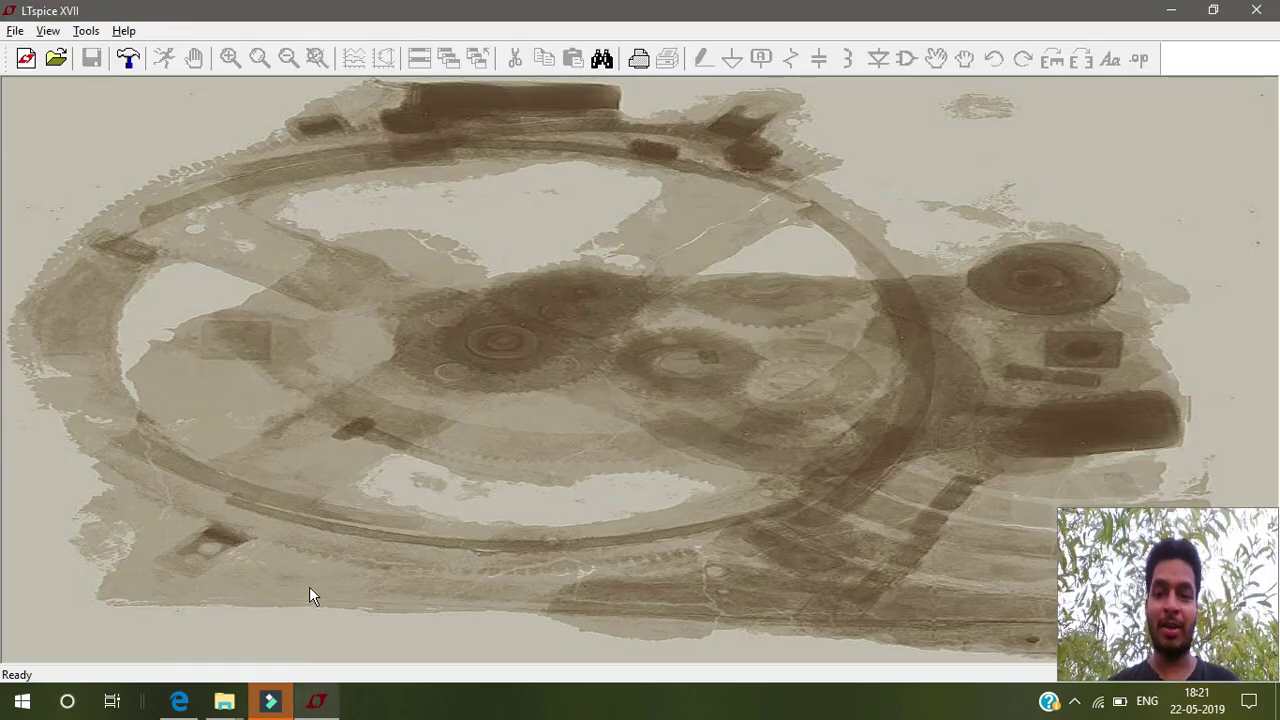
click(25, 57)
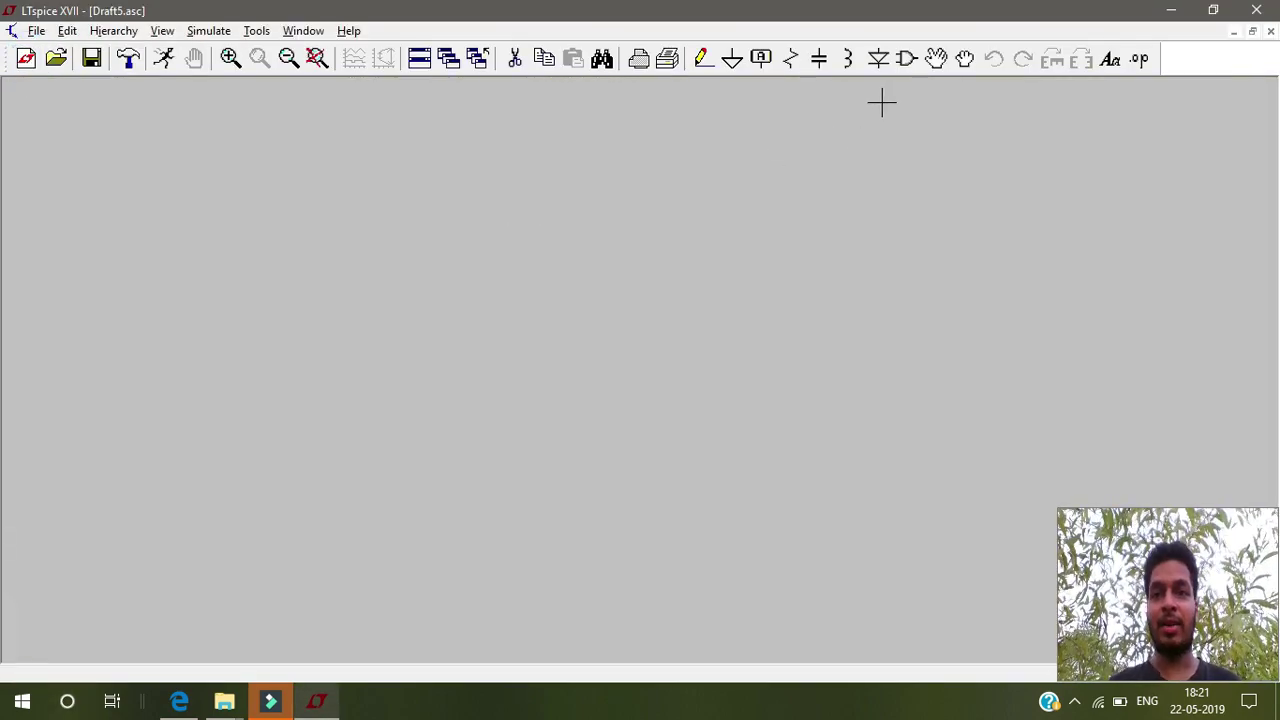
Place an nmos4 transistor M1 on the schematic and nudge it slightly lower
click(907, 60)
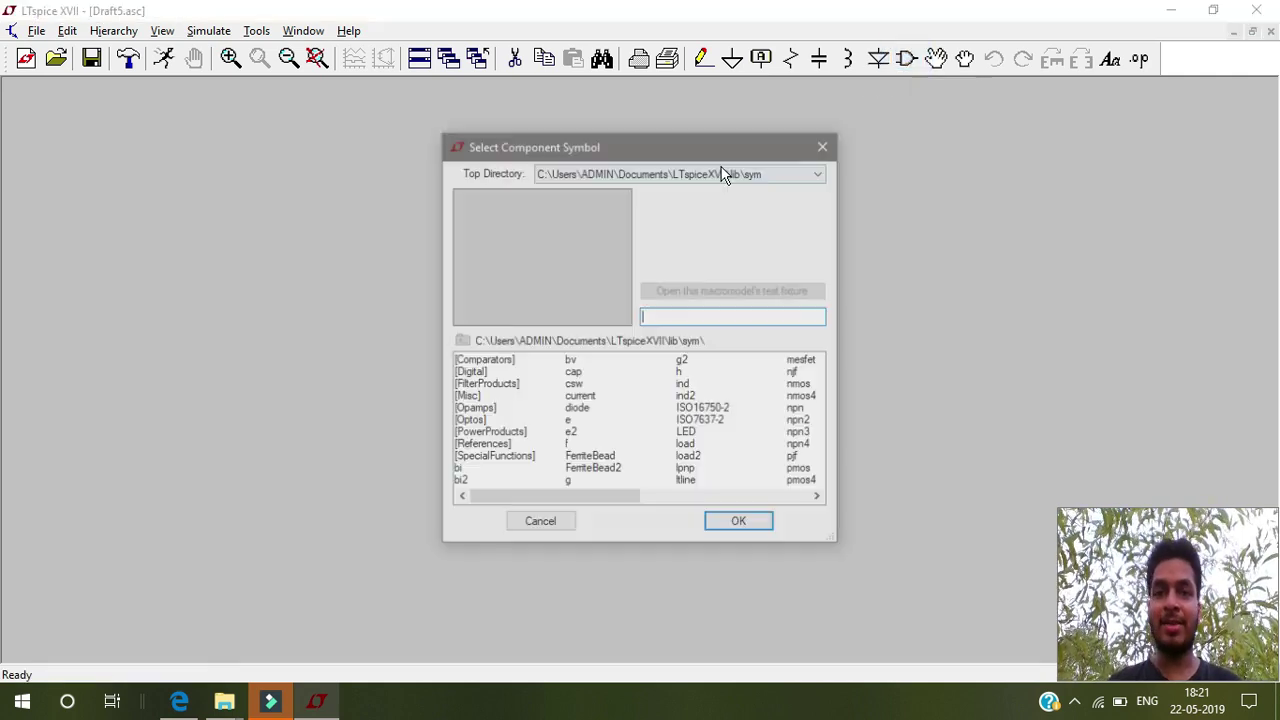
drag(595, 499, 700, 486)
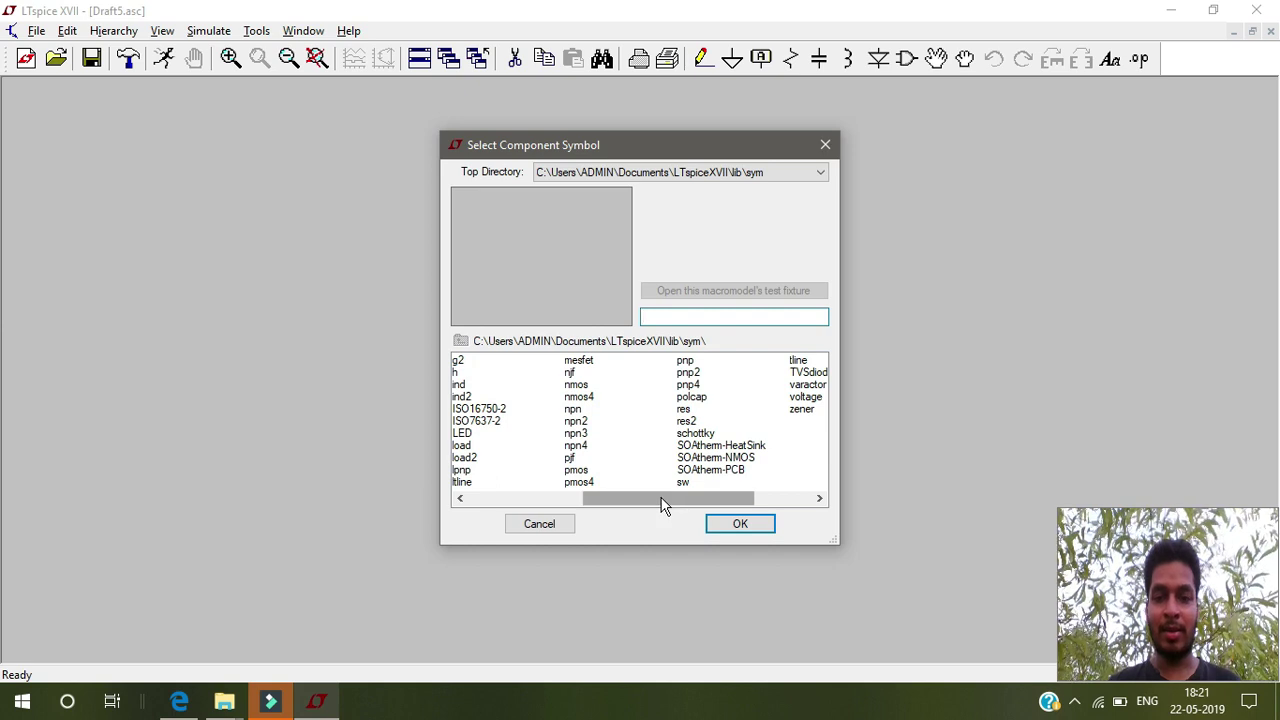
click(586, 397)
click(750, 526)
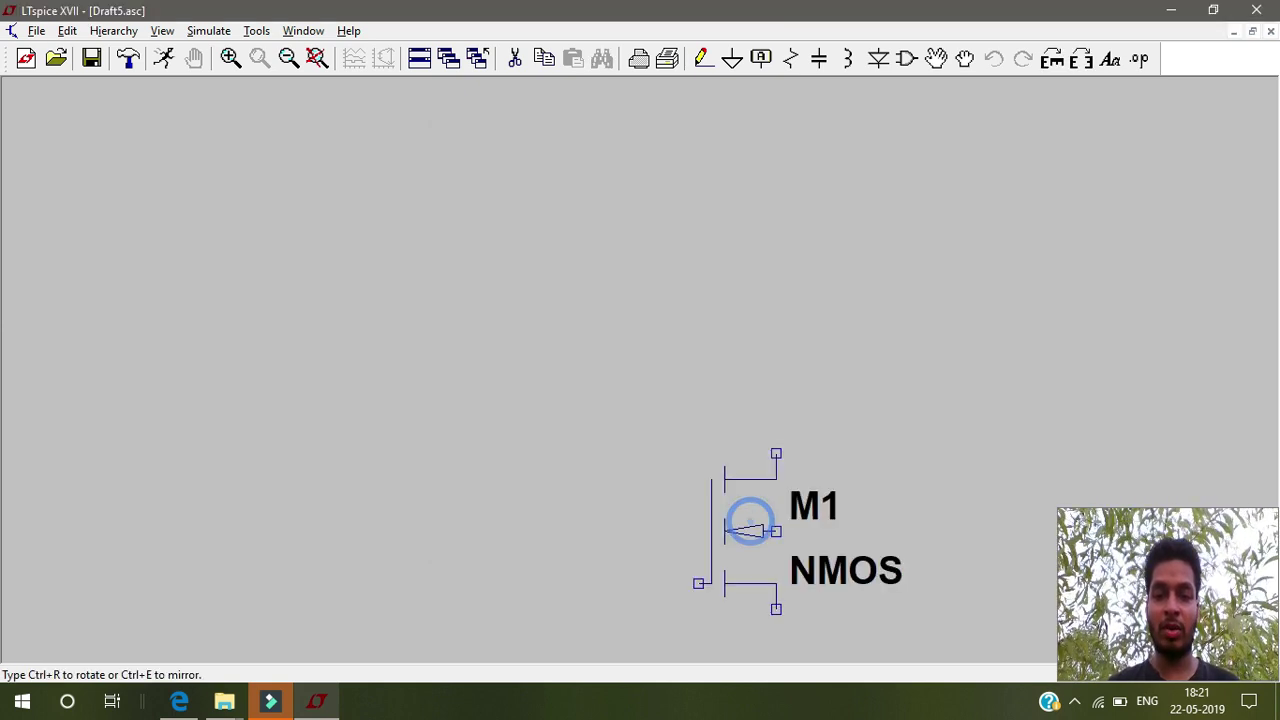
click(542, 272)
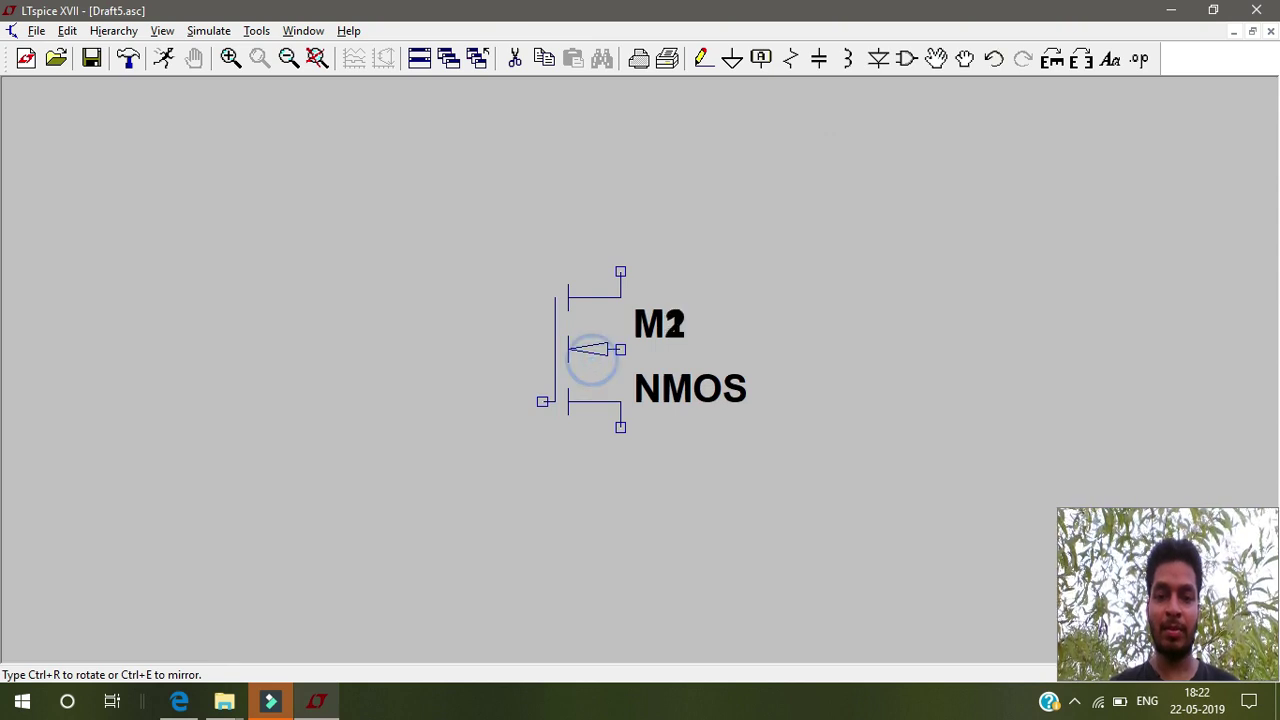
key(Escape)
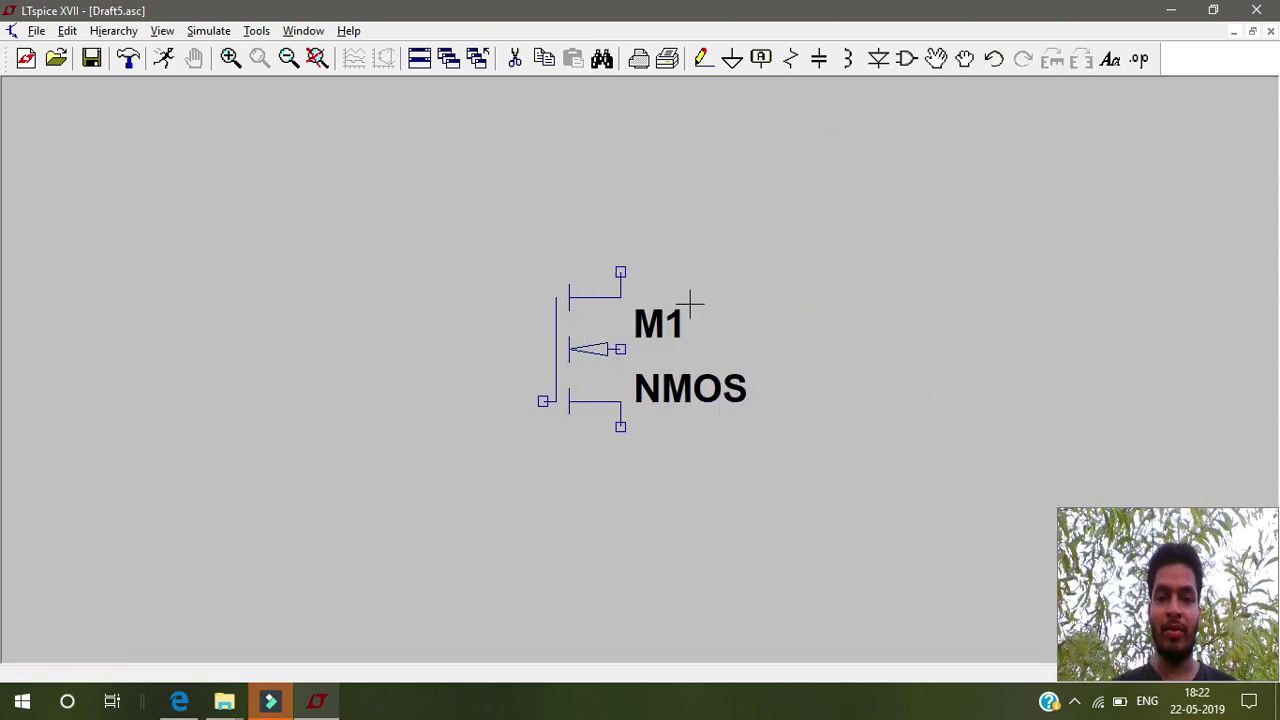
scroll(690, 304, down, 2)
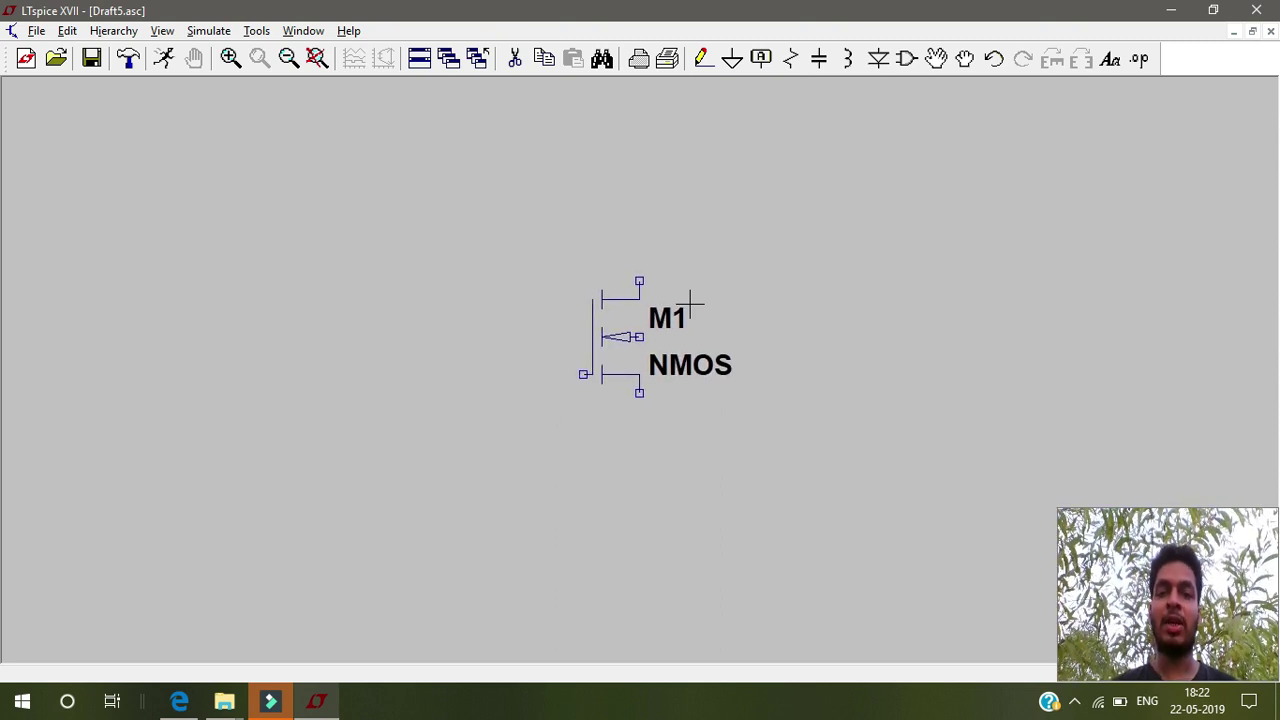
scroll(690, 304, down, 1)
scroll(690, 304, down, 1)
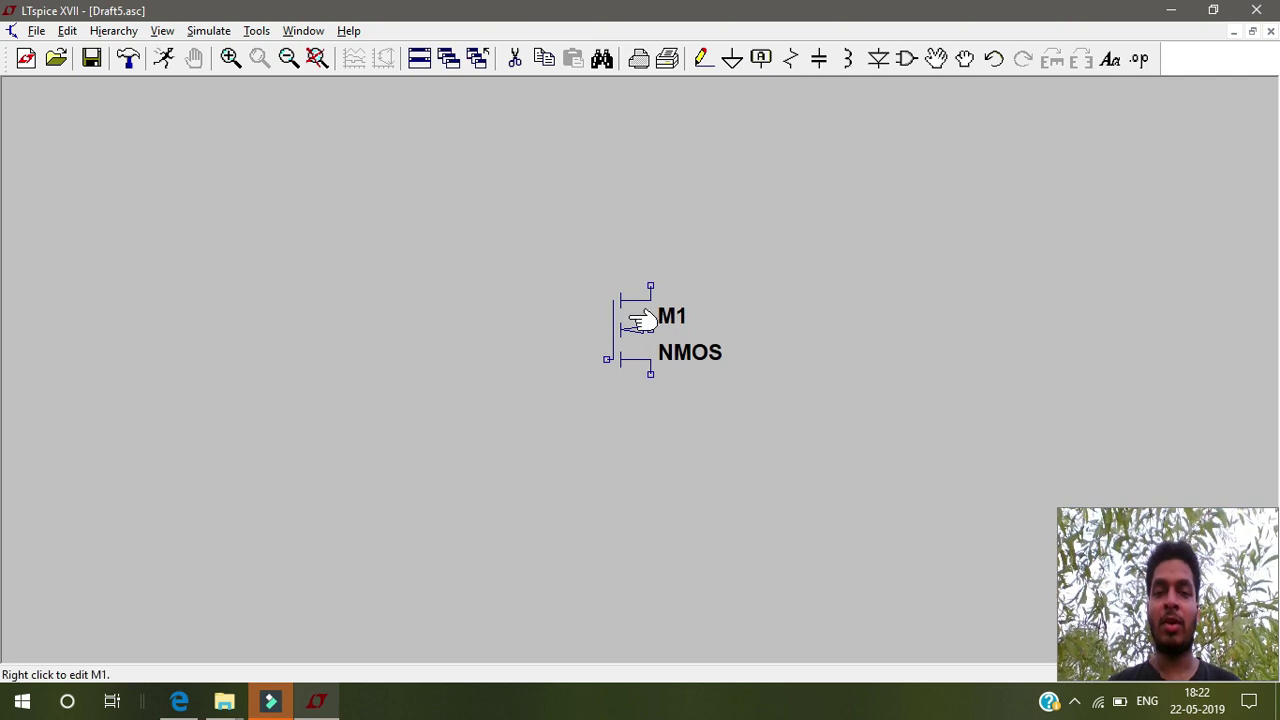
drag(627, 322, 618, 384)
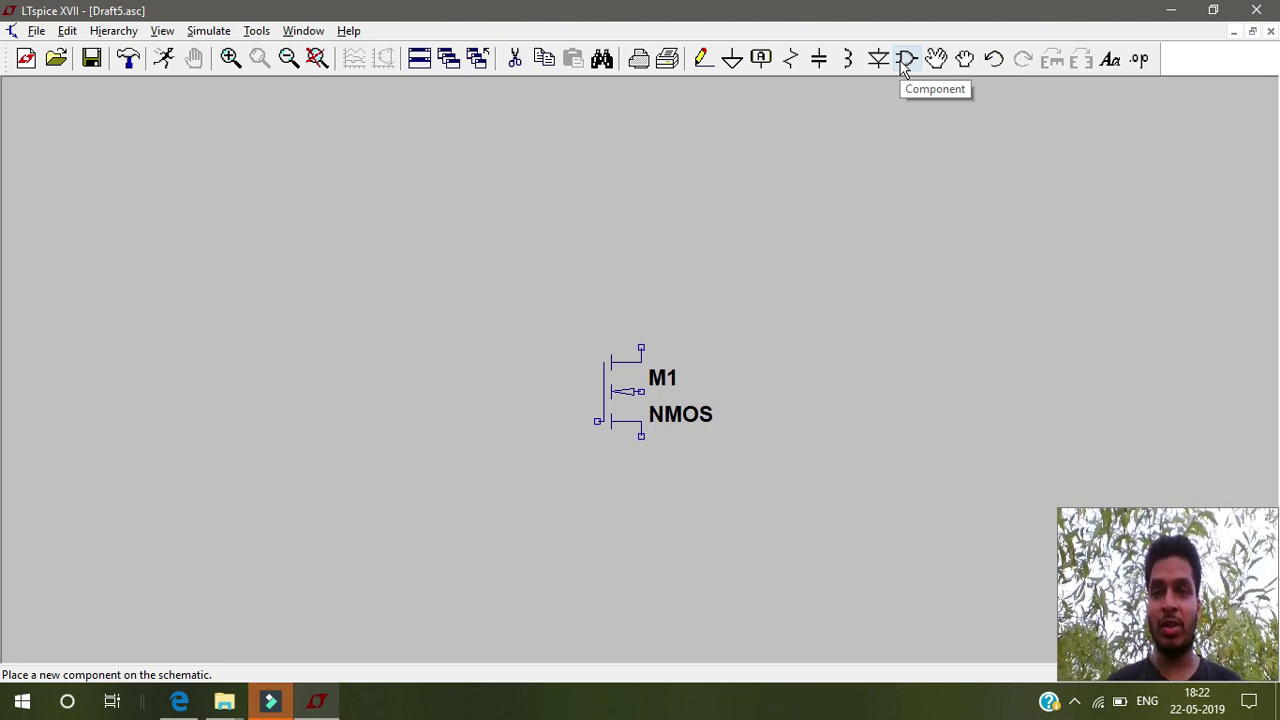
Place voltage source V1 below-left of M1 and V2 up-right of M1
click(906, 60)
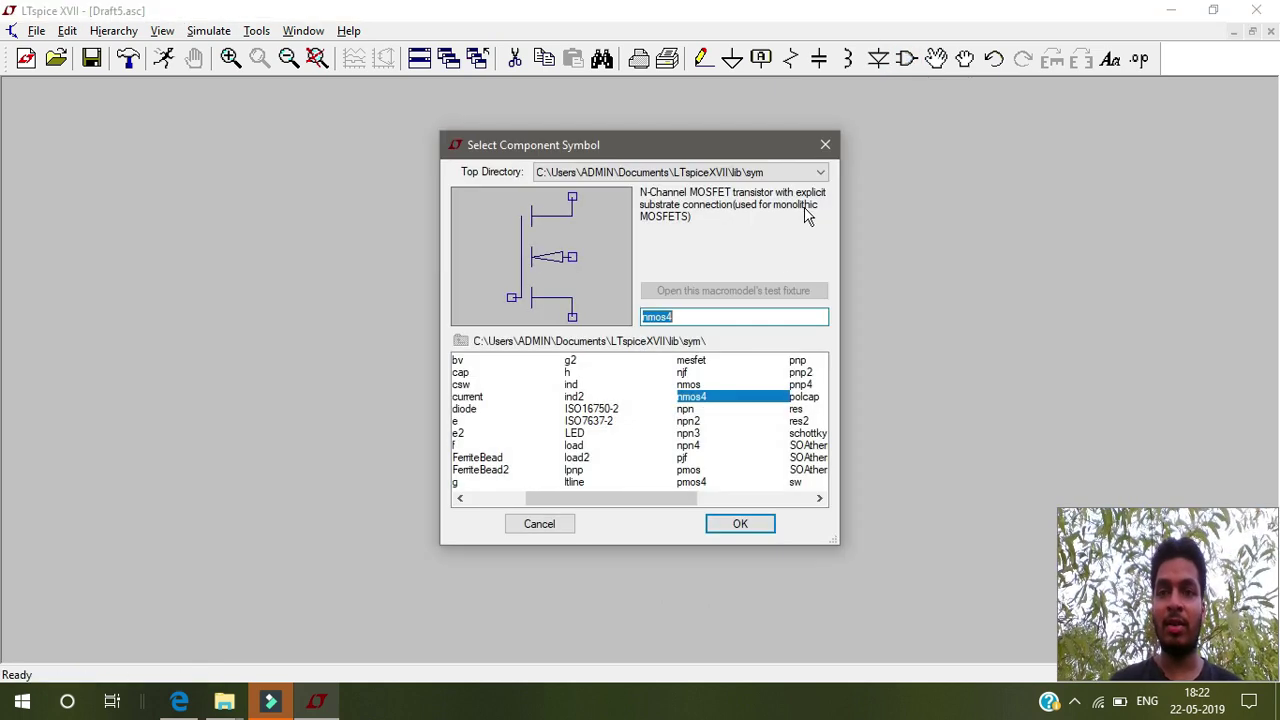
drag(667, 497, 787, 502)
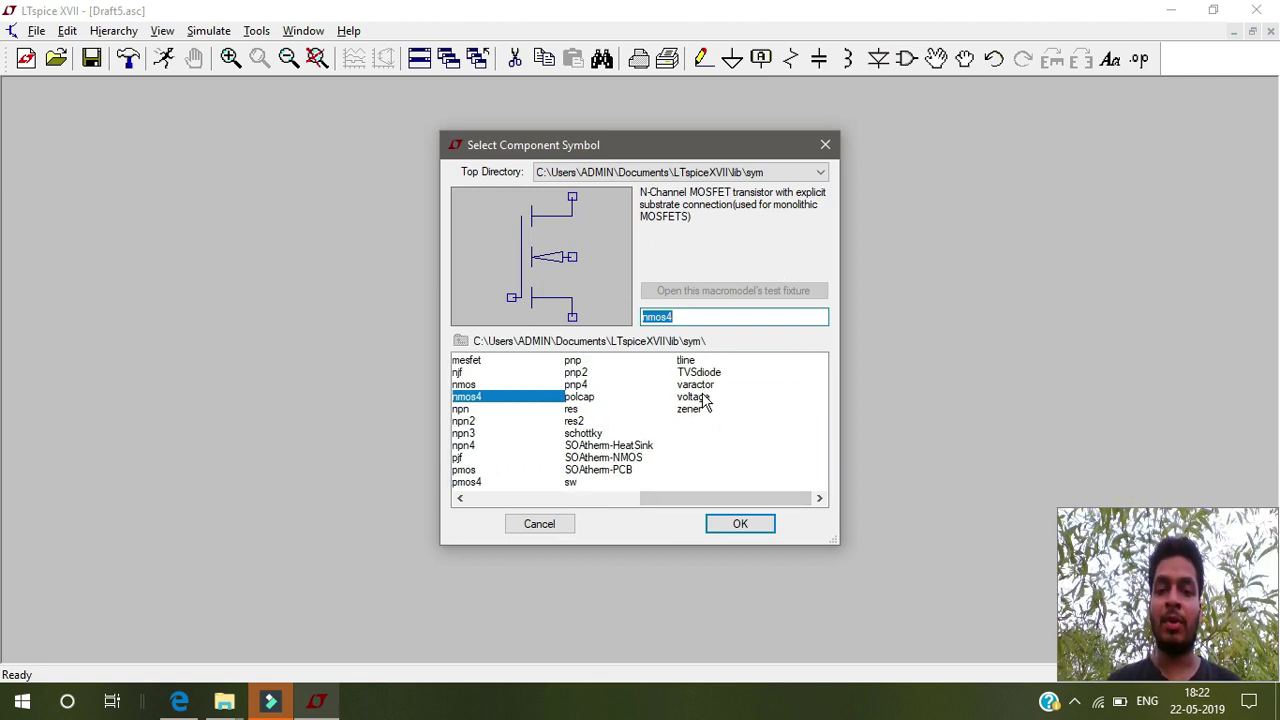
click(705, 396)
click(730, 524)
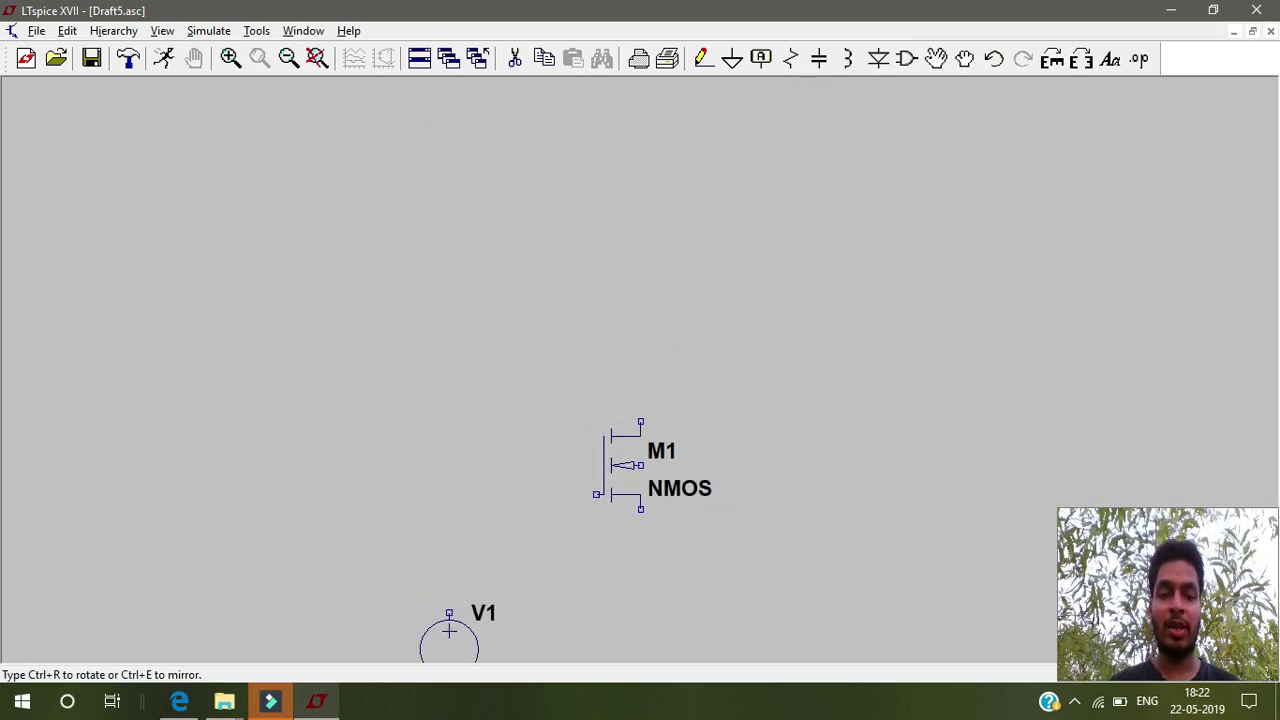
click(405, 530)
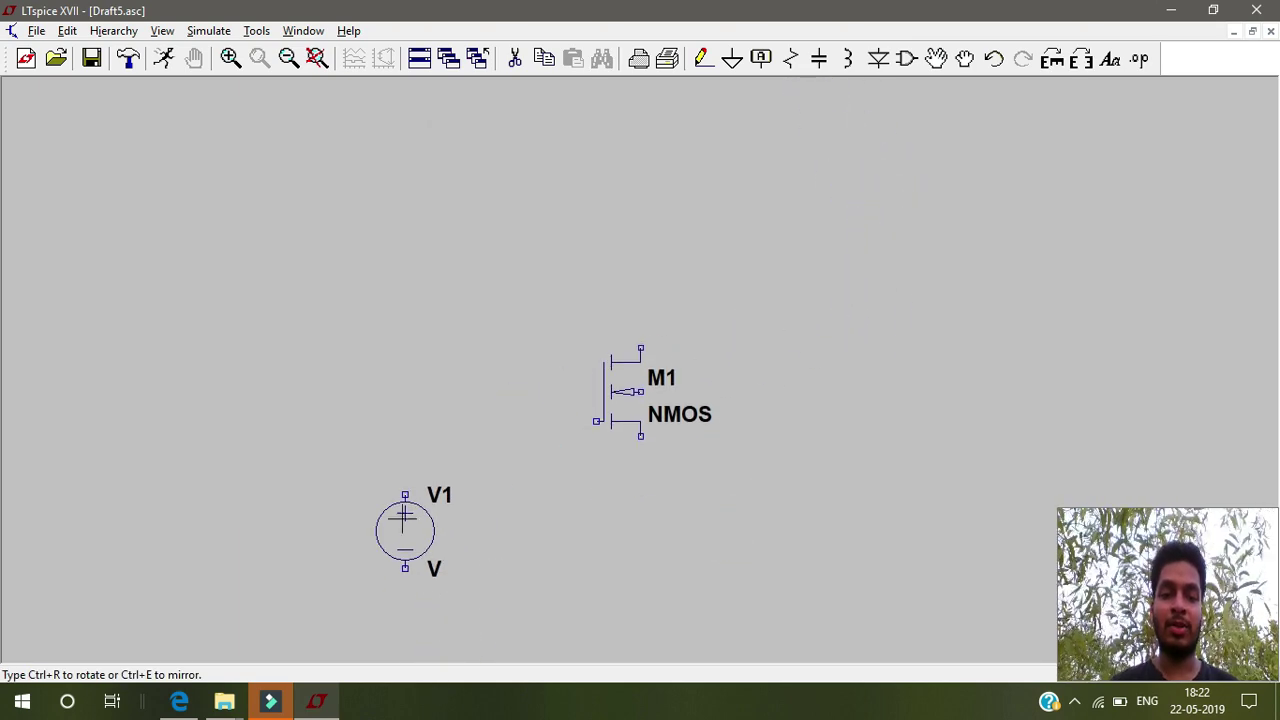
click(875, 265)
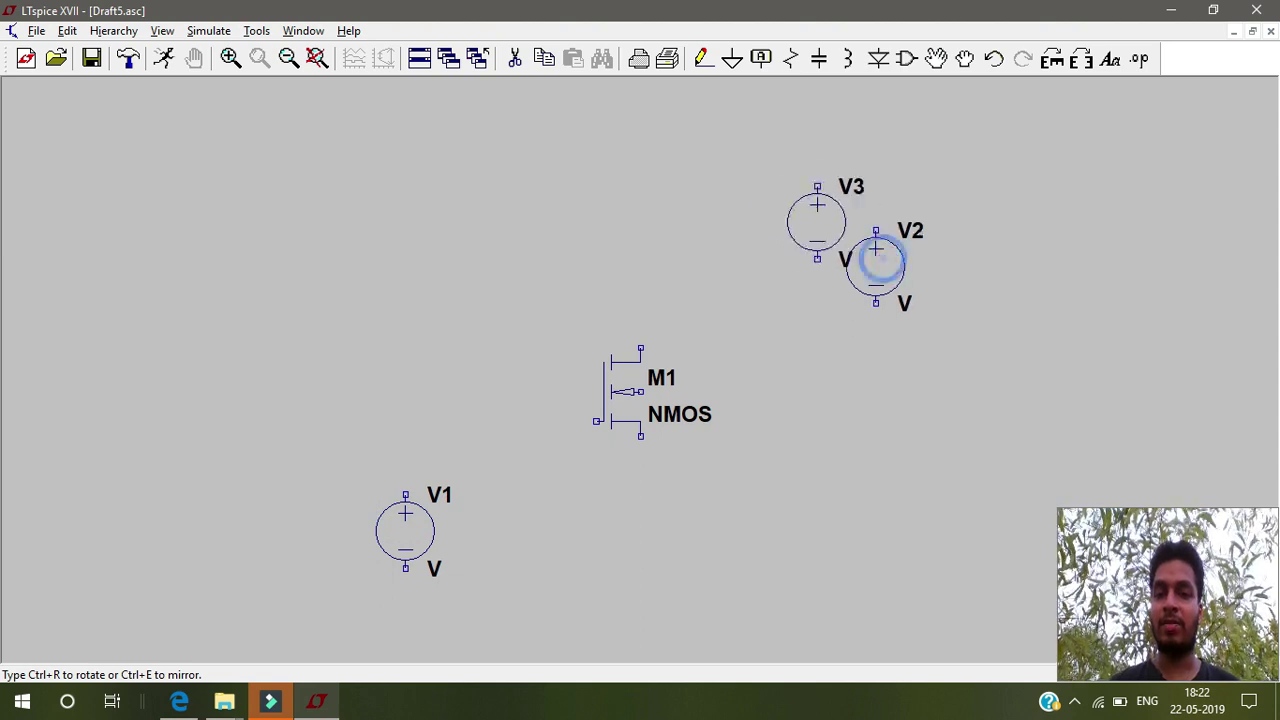
key(Escape)
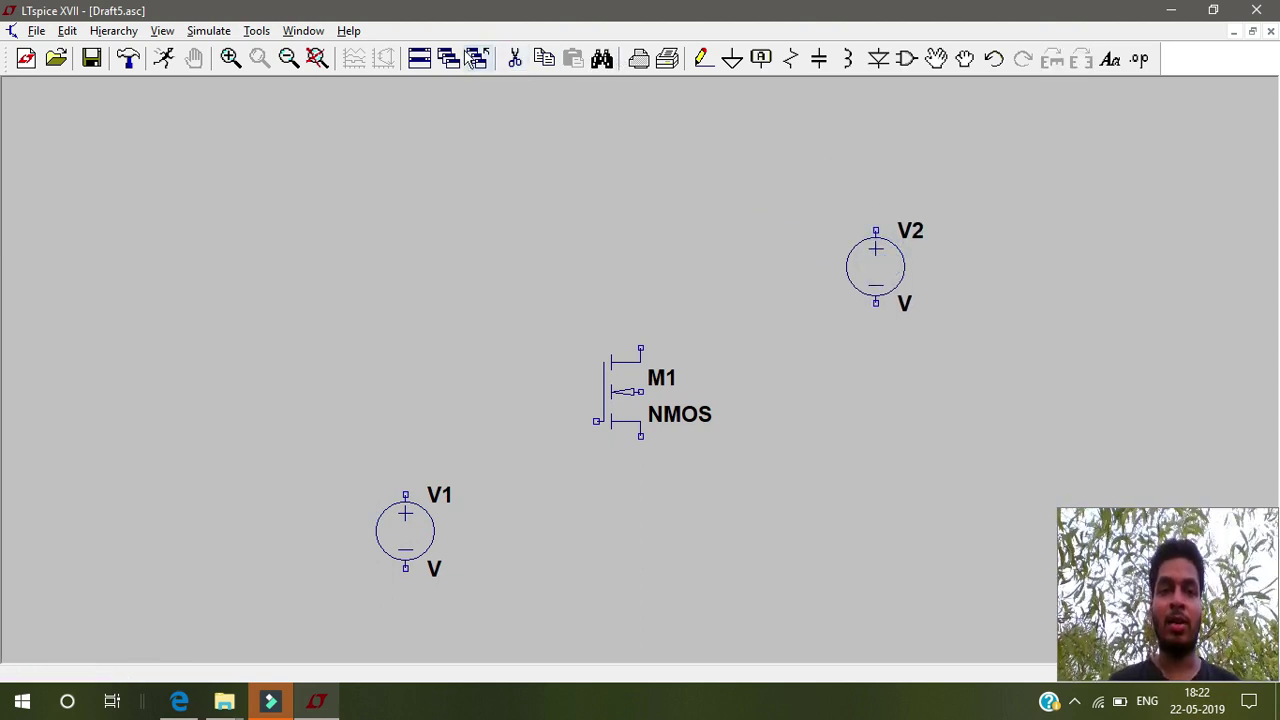
Add three ground symbols below M1, V2 and V1
click(732, 58)
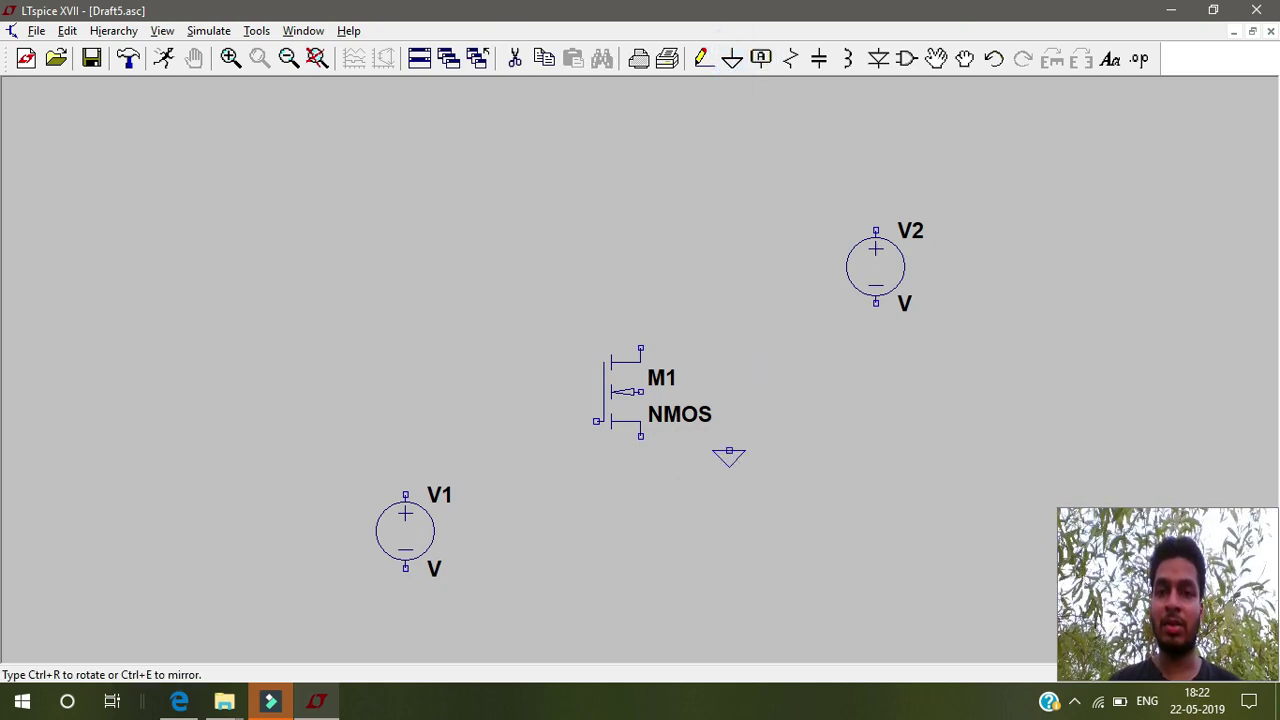
click(640, 524)
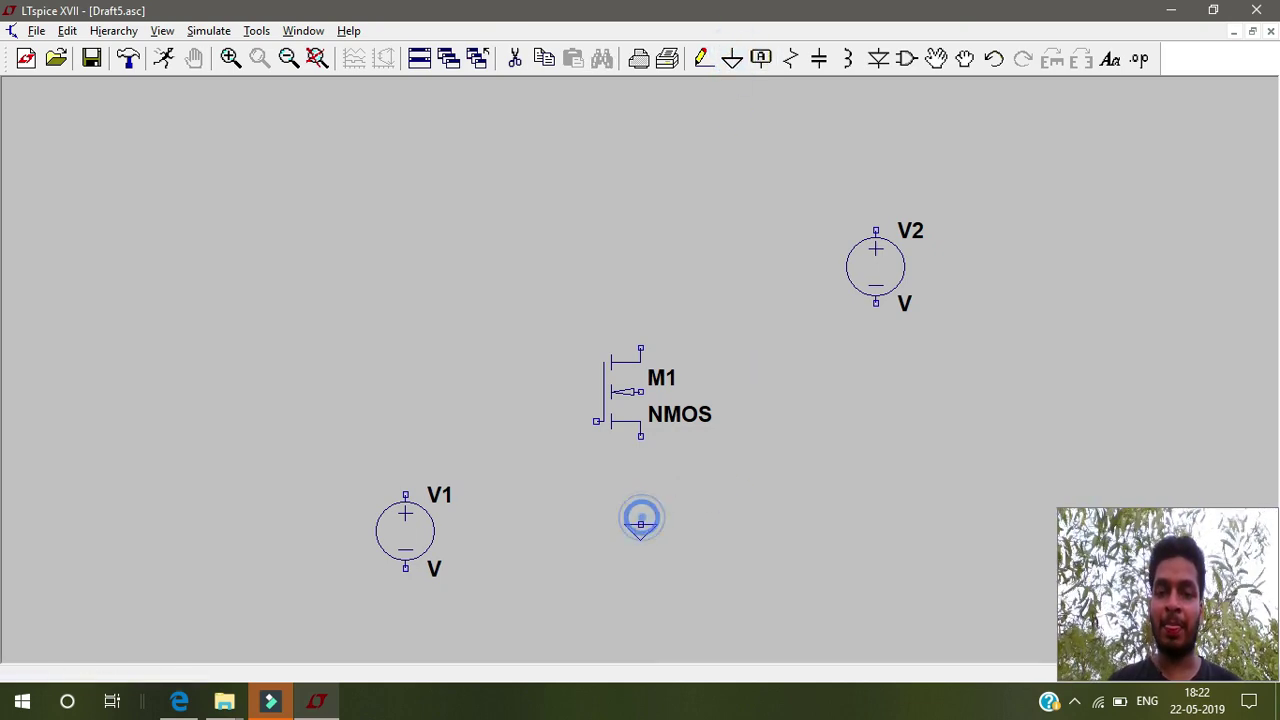
click(876, 333)
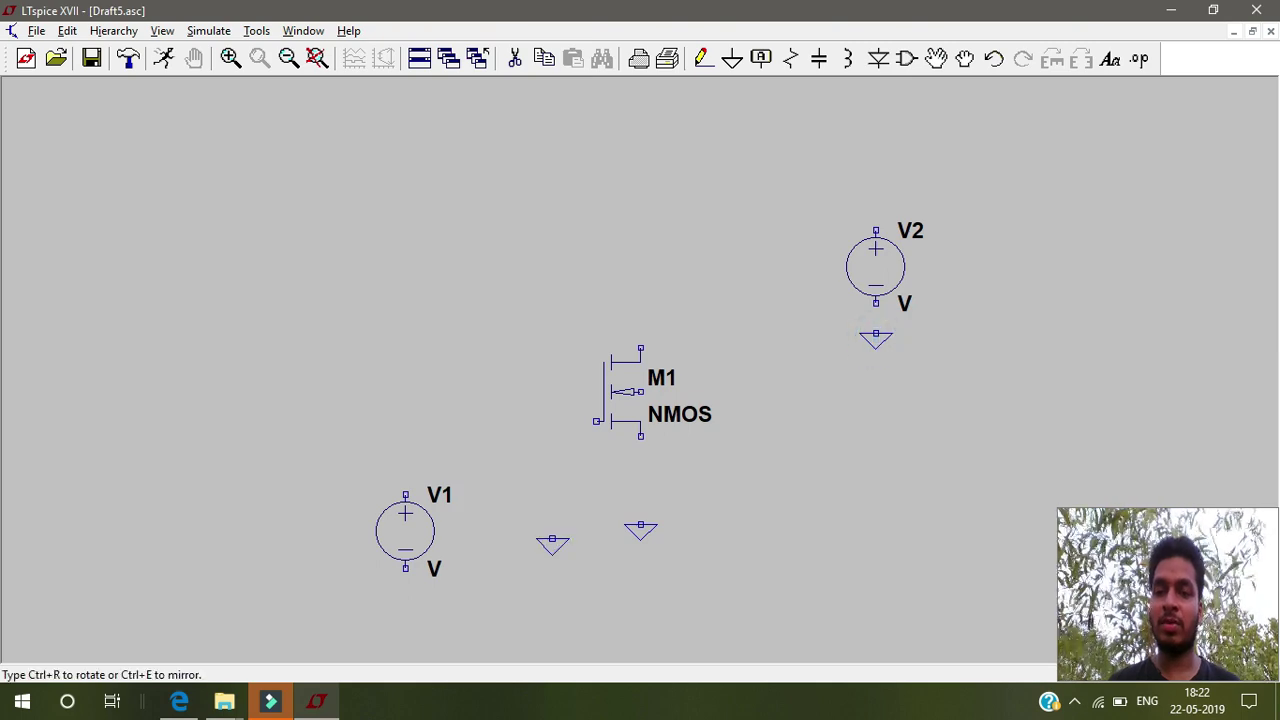
click(405, 598)
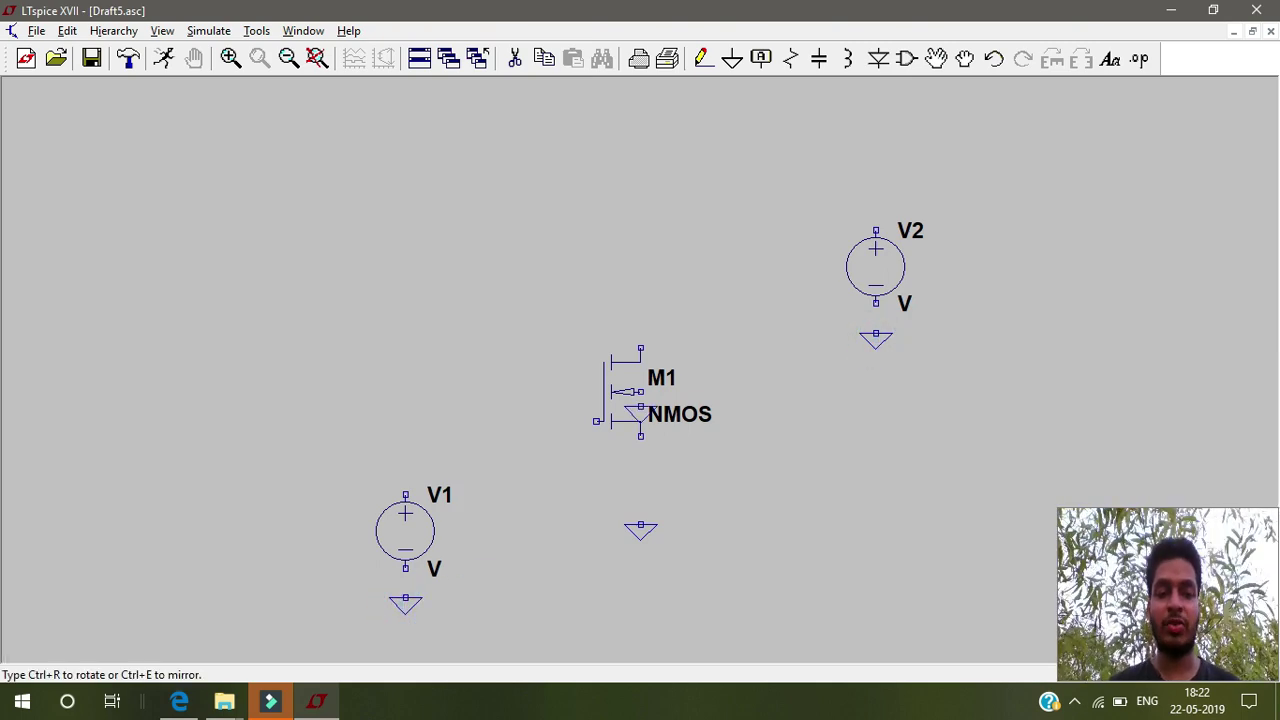
key(Escape)
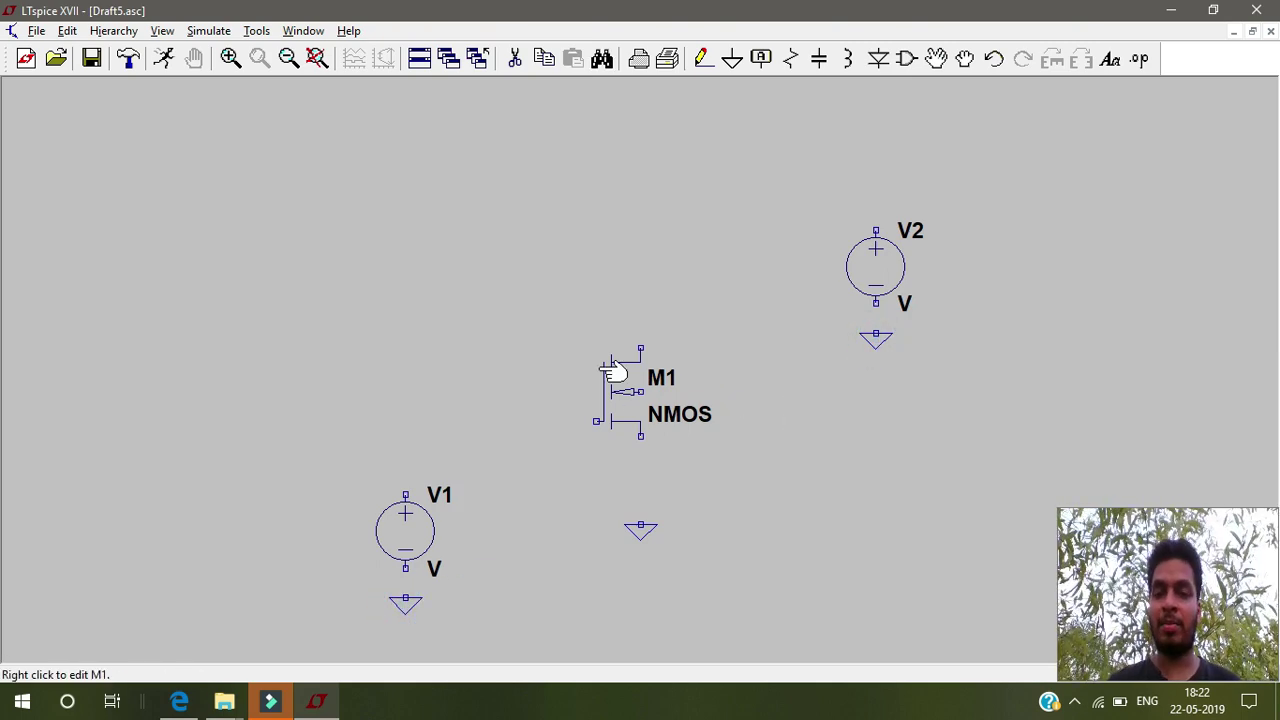
Wire M1's drain to V2's positive terminal and its gate to V1's positive terminal
click(702, 58)
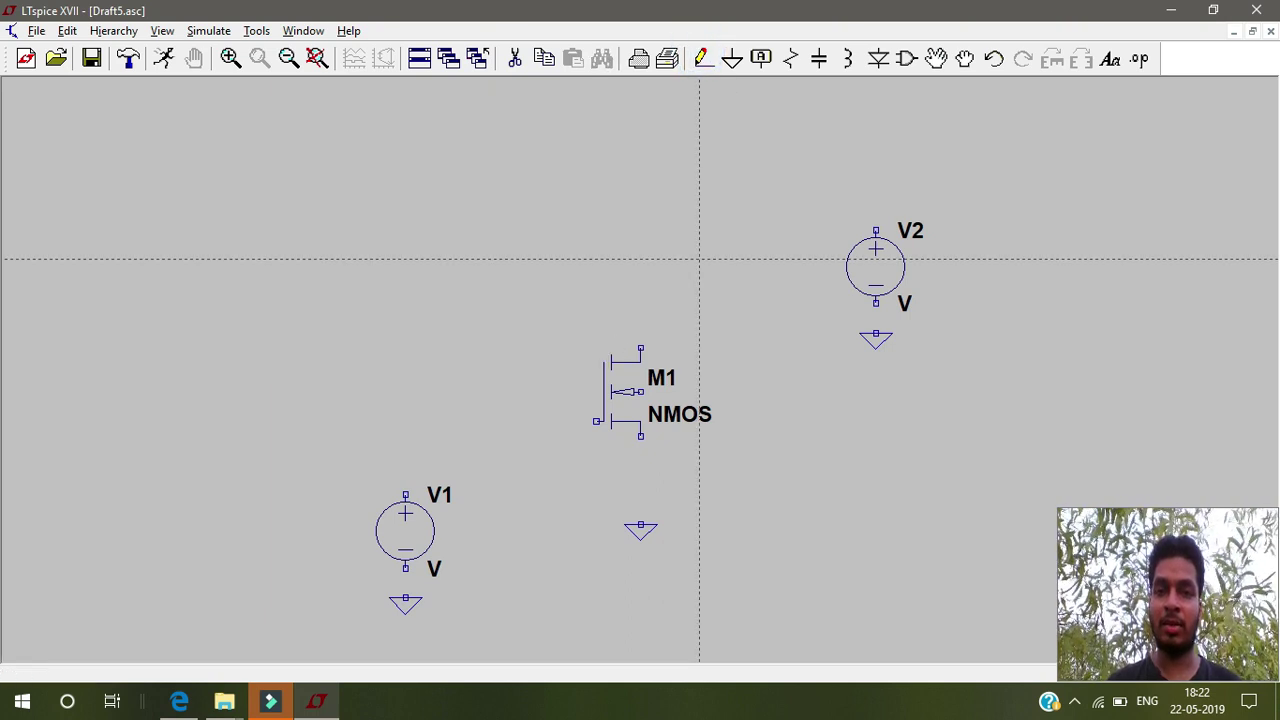
click(641, 348)
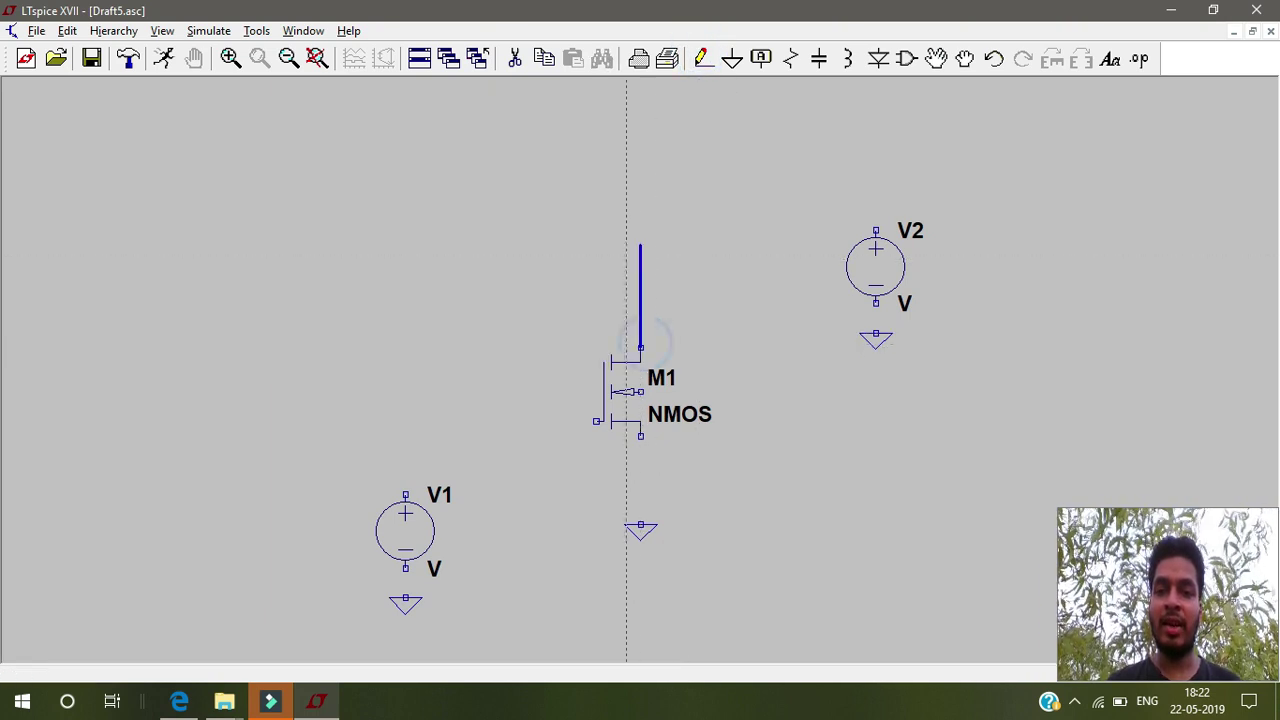
click(641, 172)
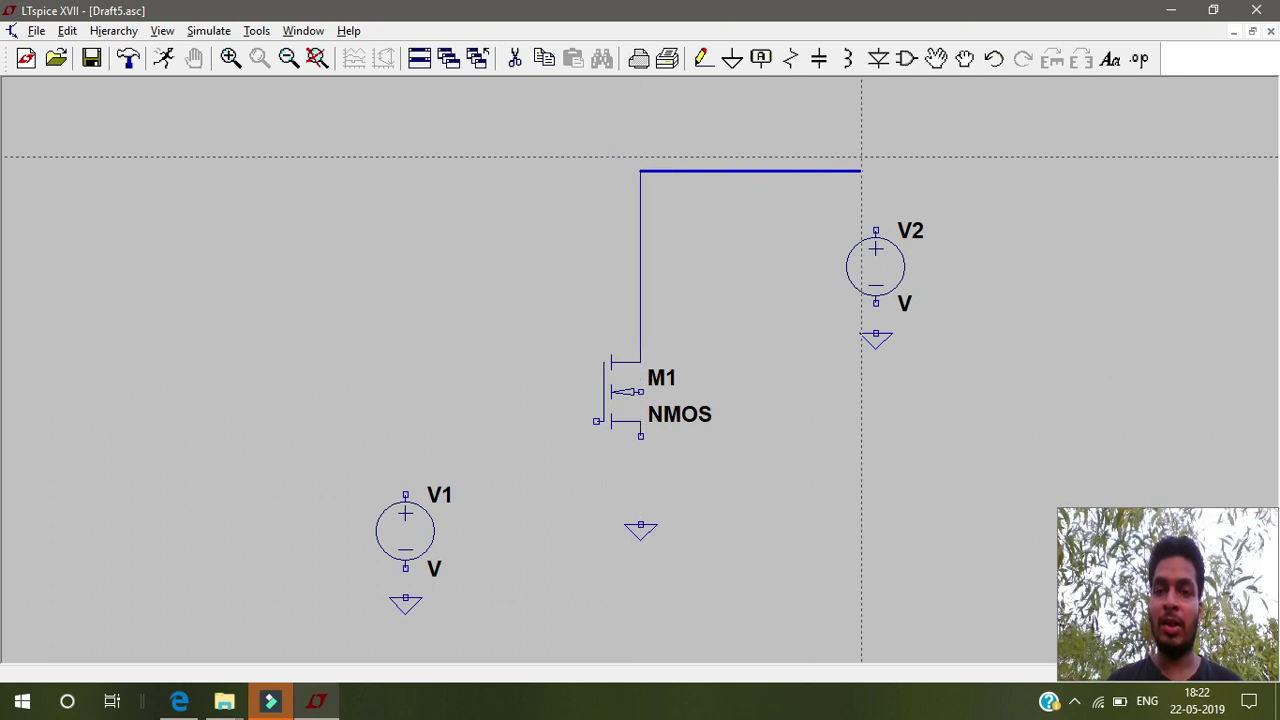
click(876, 172)
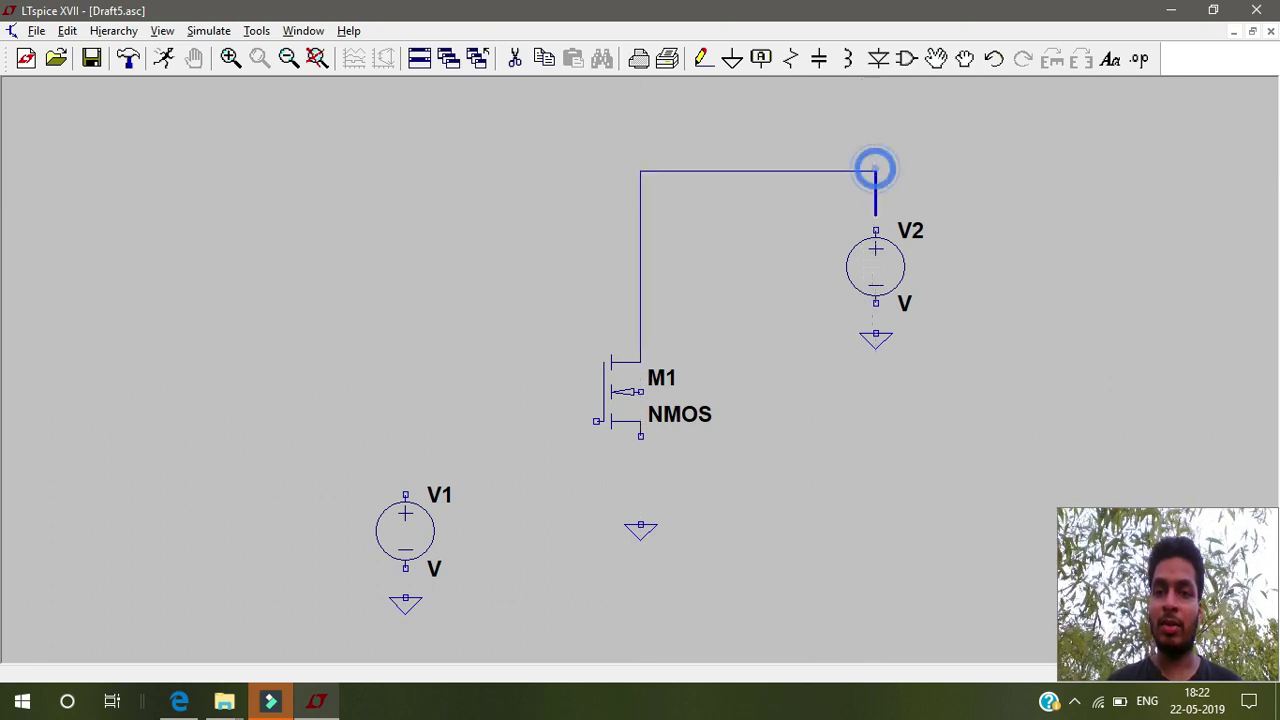
click(876, 230)
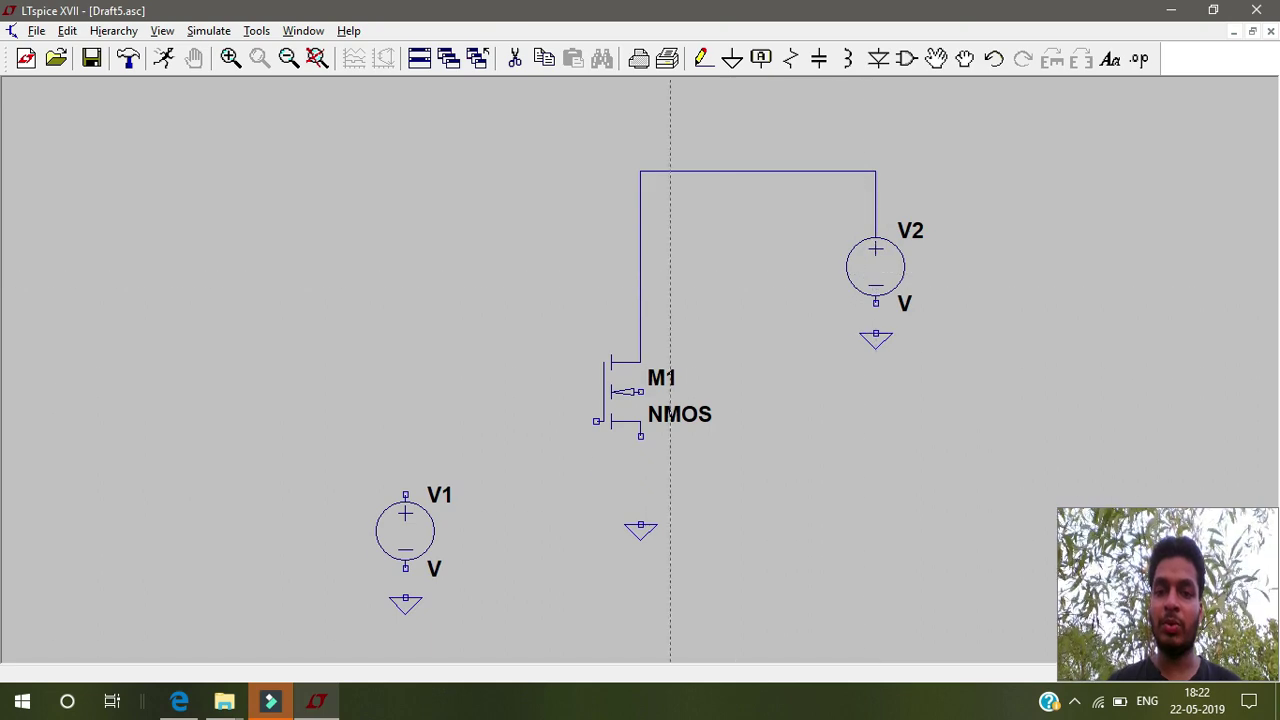
click(597, 421)
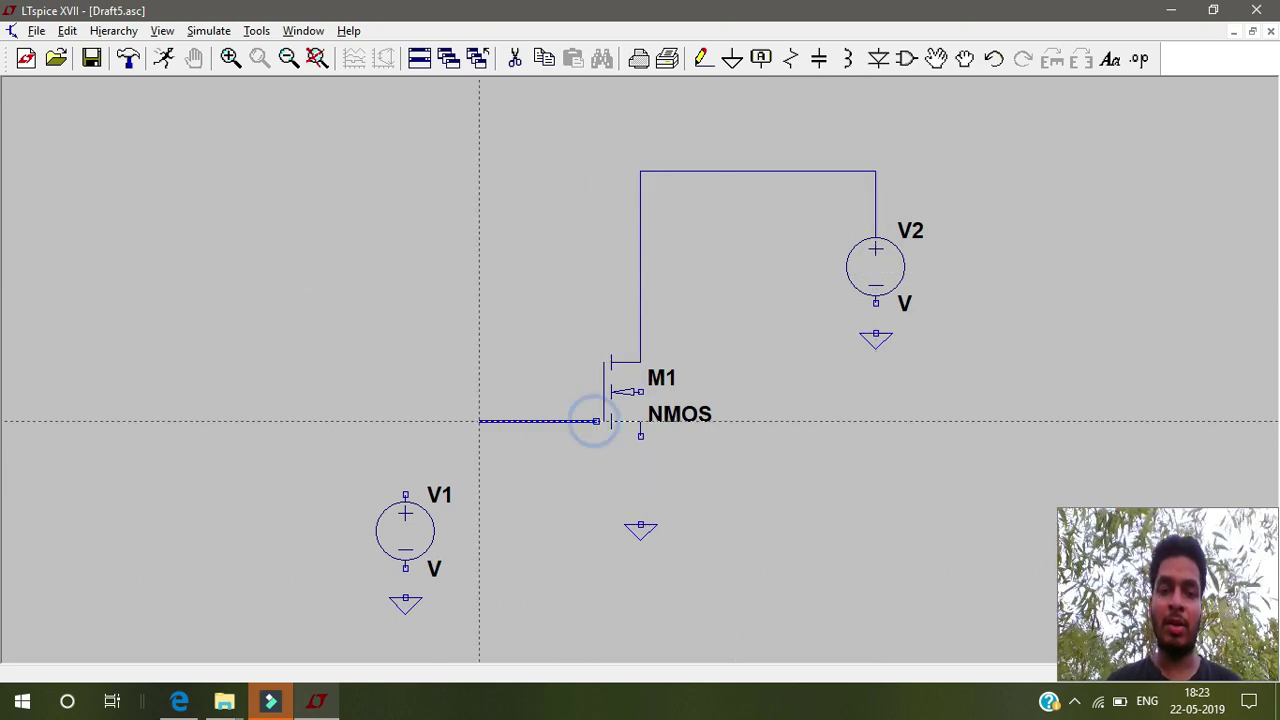
click(405, 421)
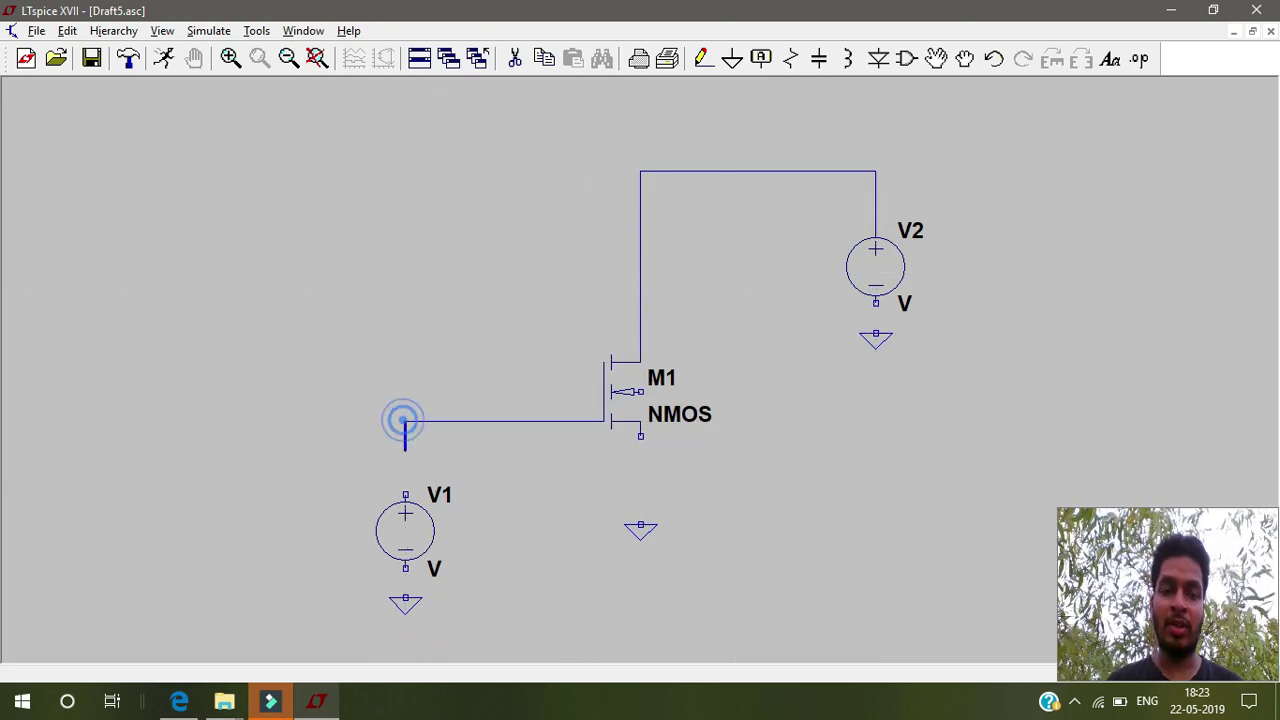
click(405, 494)
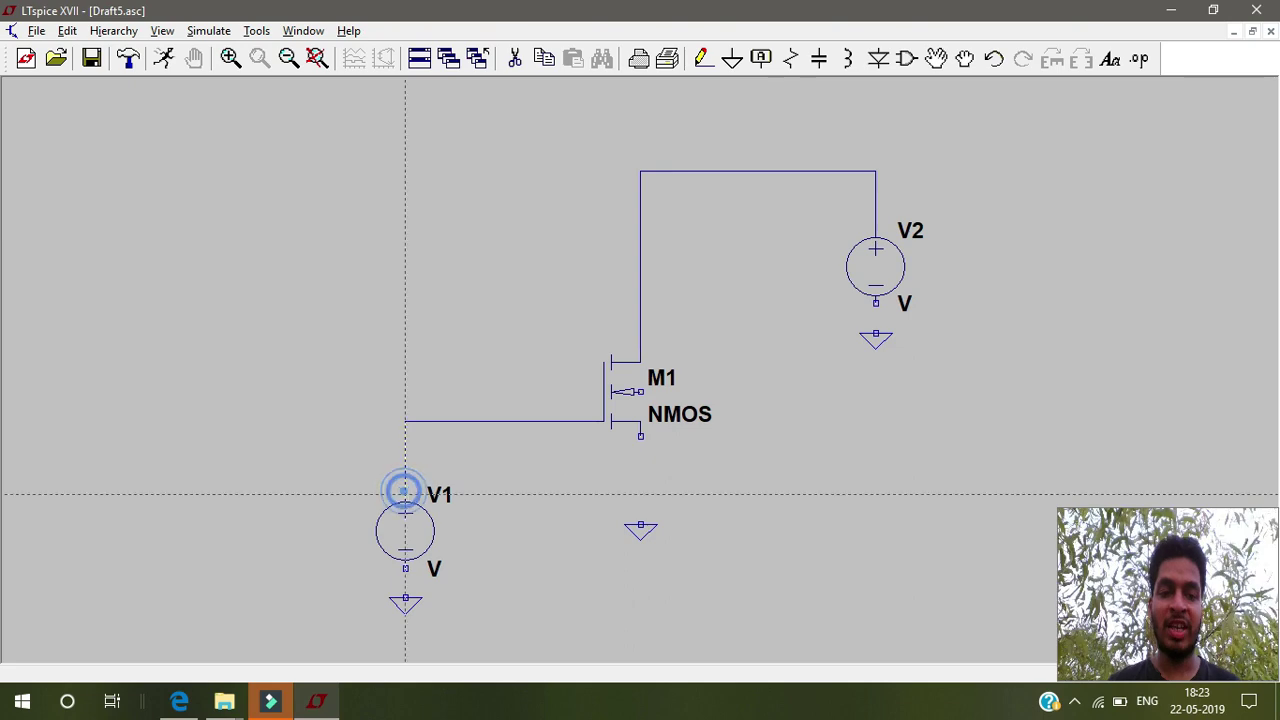
Ground V1's and V2's negative terminals and M1's source, tying the body to the source
click(405, 568)
click(405, 598)
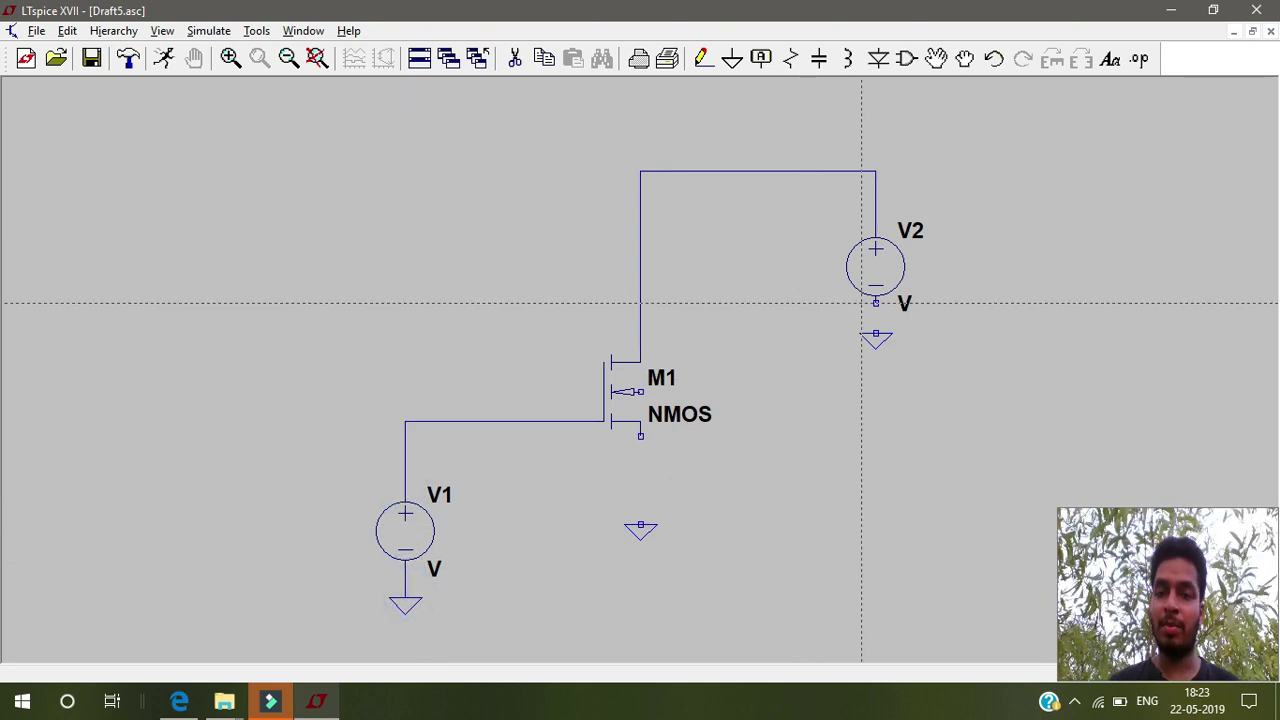
click(875, 302)
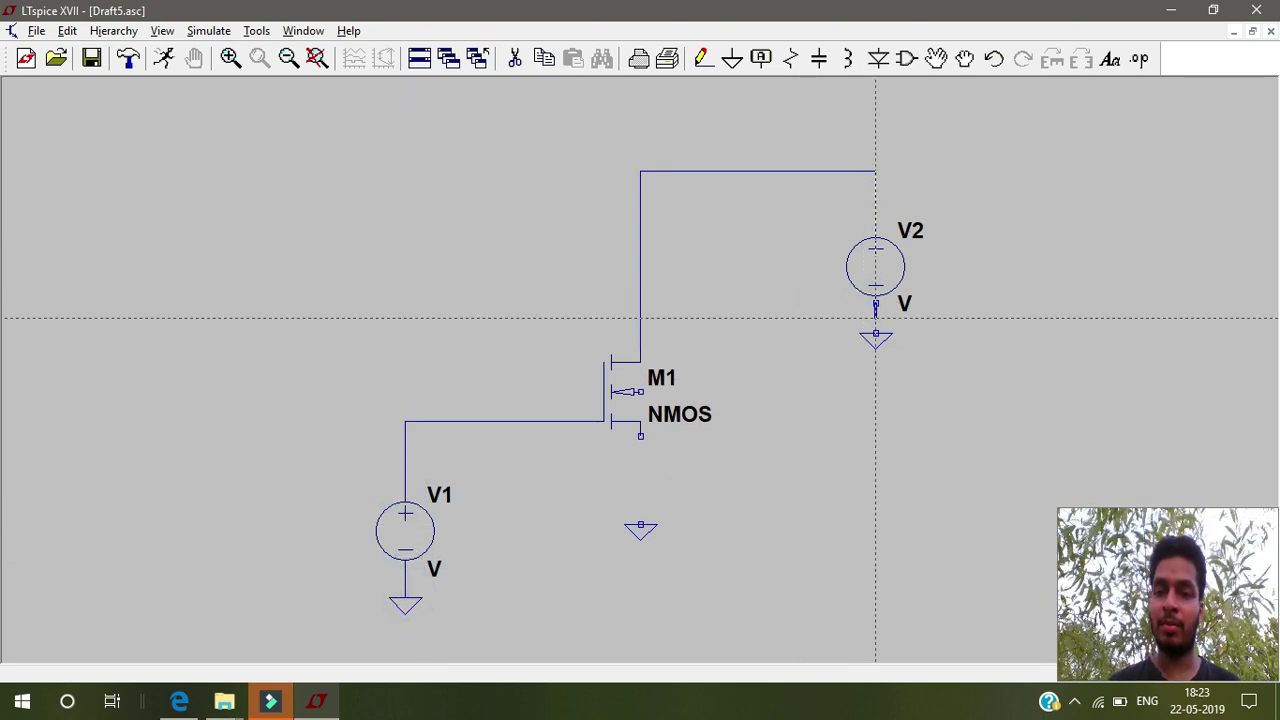
click(875, 333)
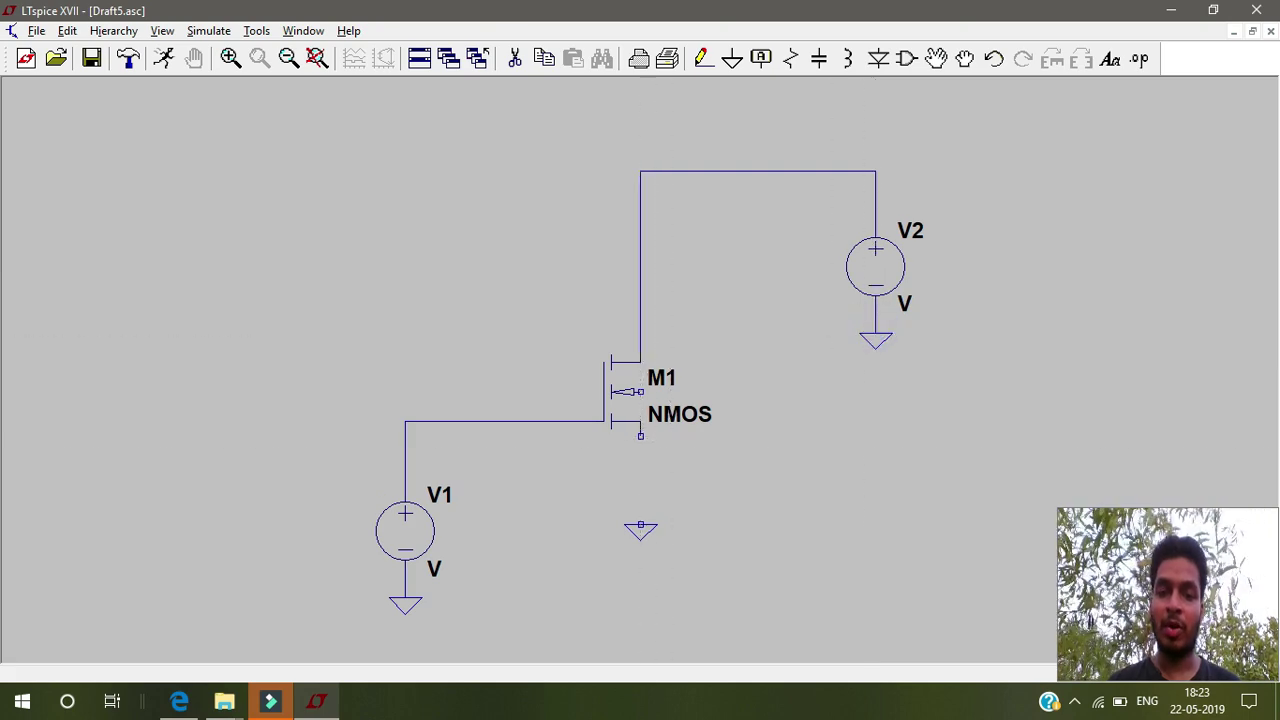
click(641, 436)
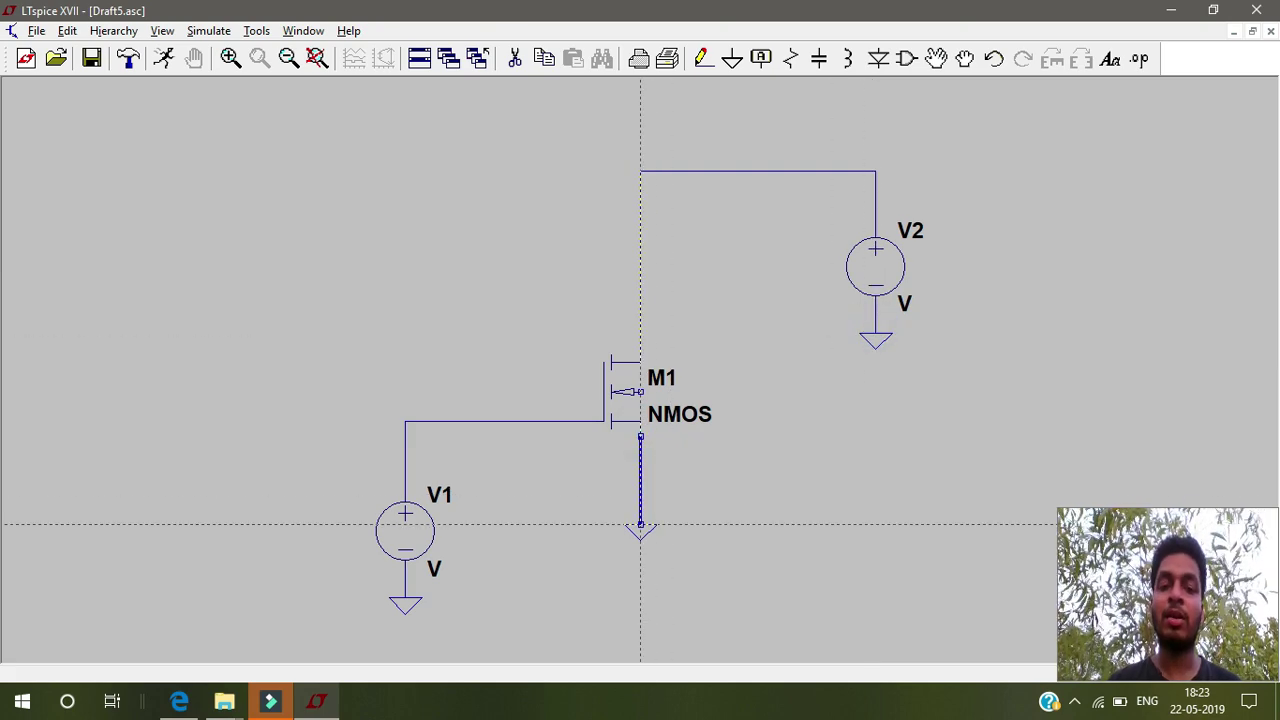
click(641, 524)
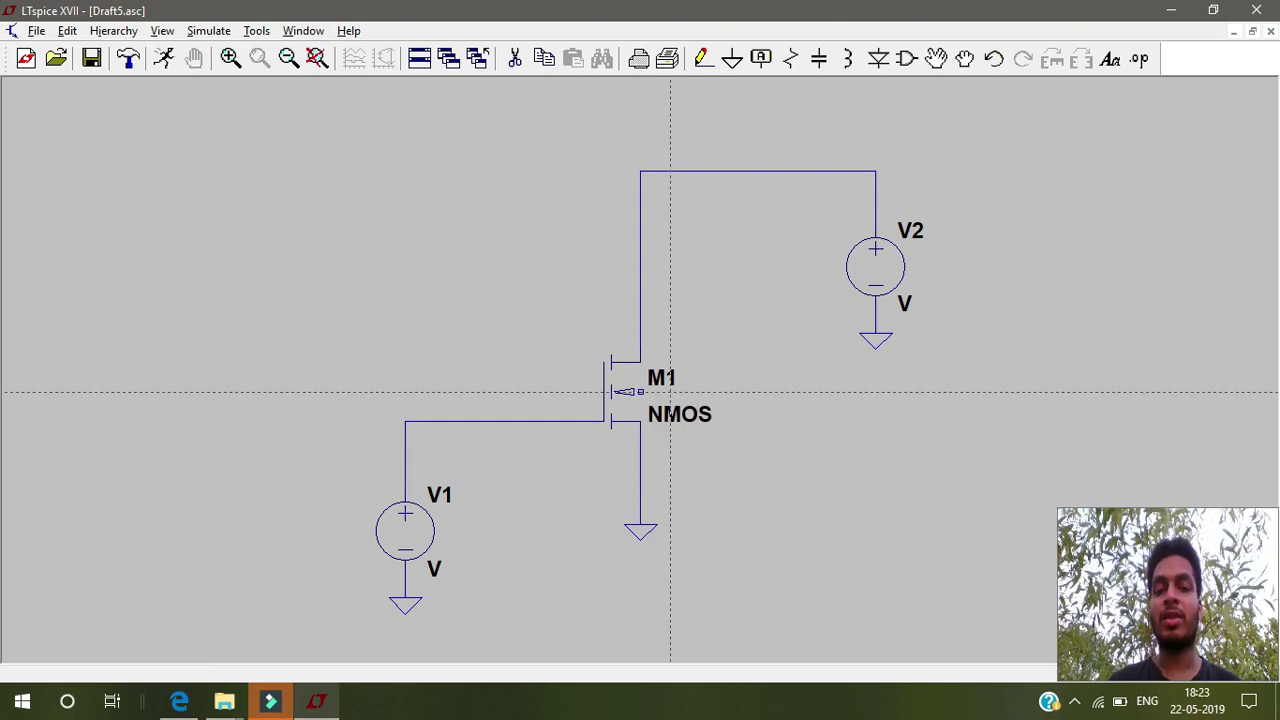
click(641, 392)
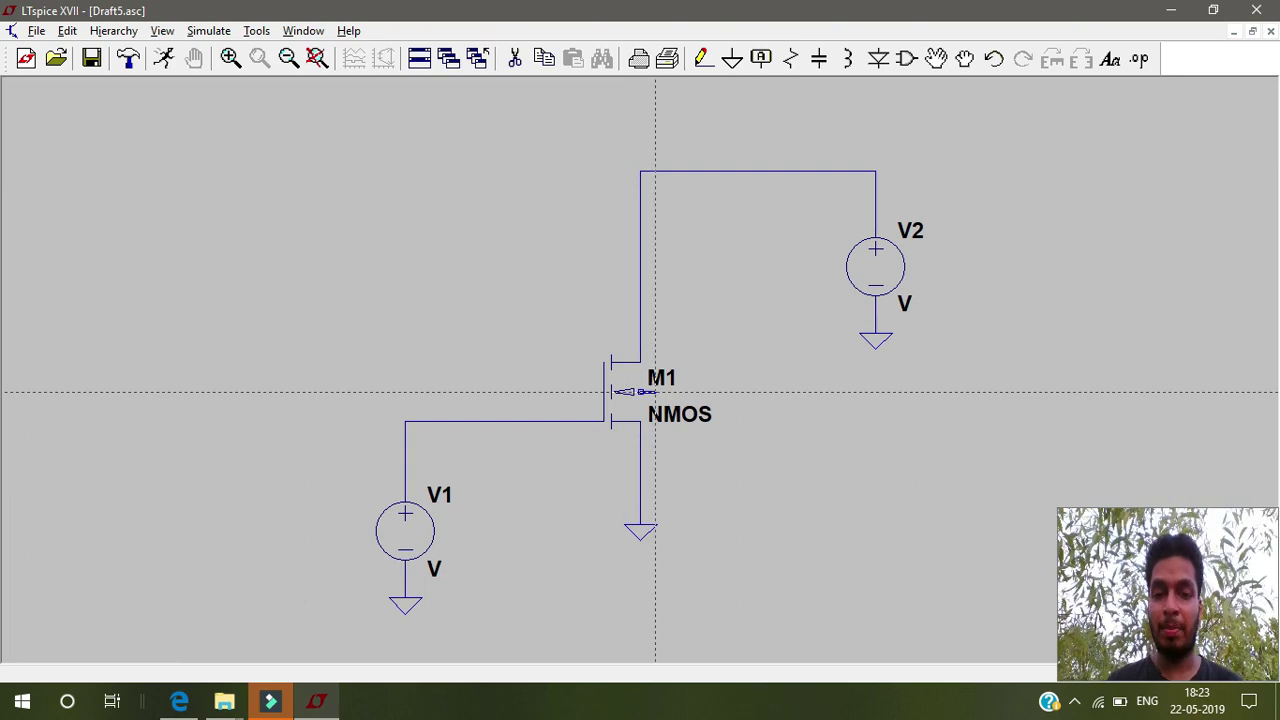
click(743, 392)
click(640, 465)
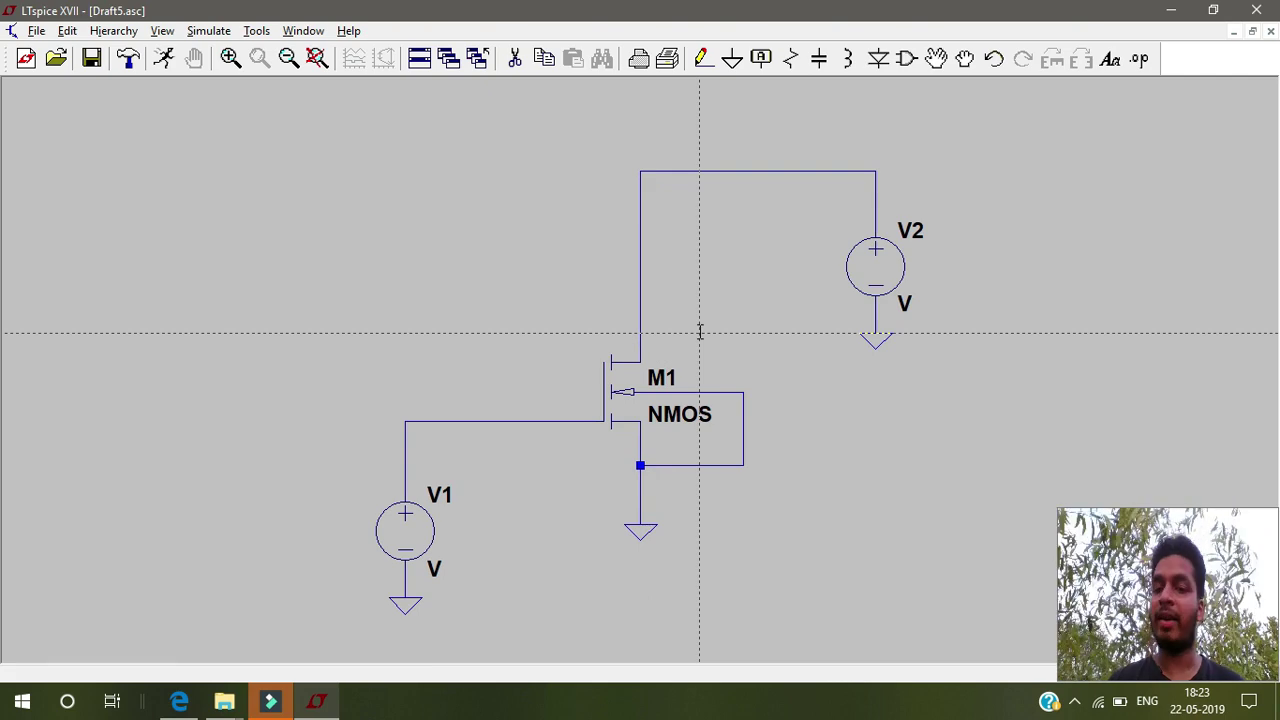
key(Escape)
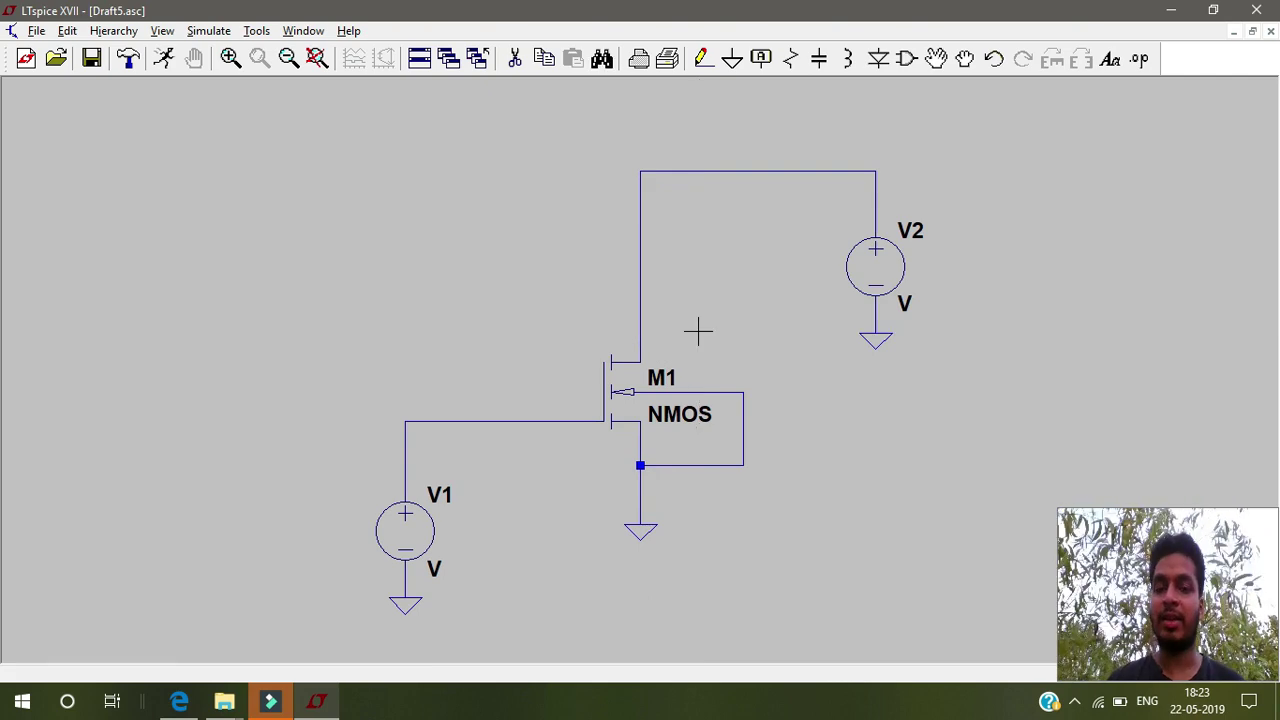
Set M1's Length(L) and Width(W) both to 1080n
right_click(632, 391)
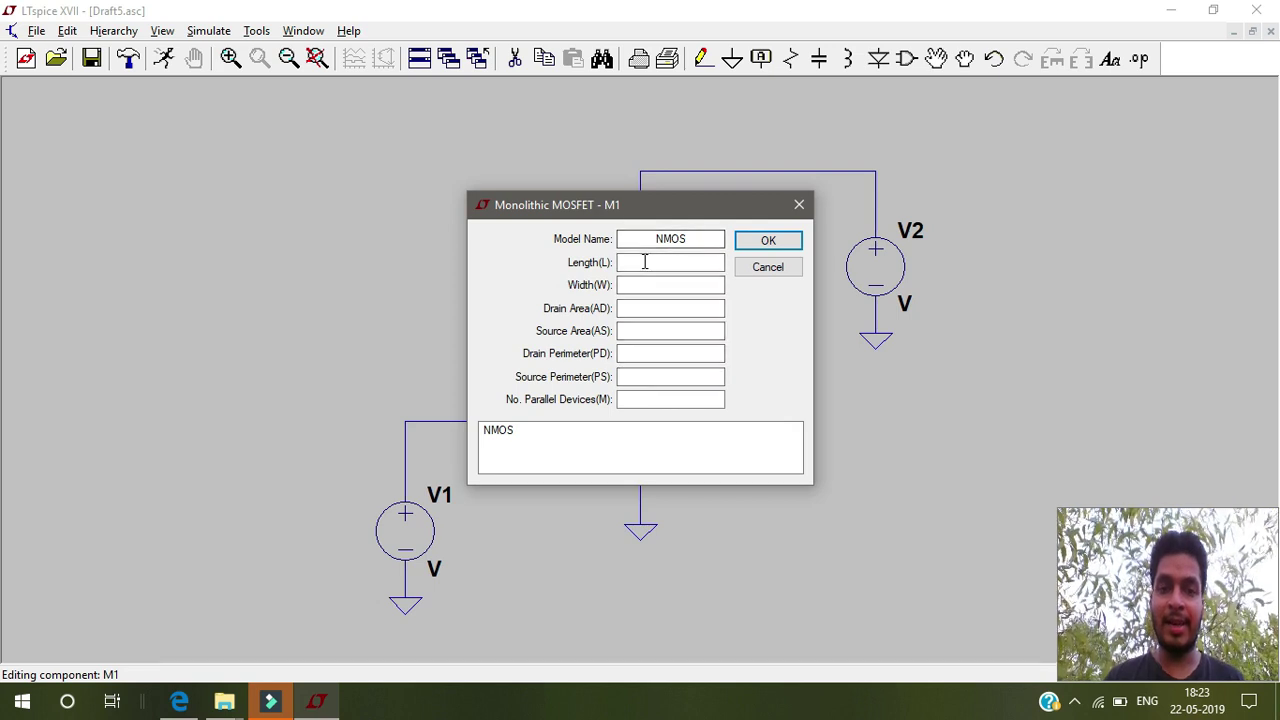
click(645, 262)
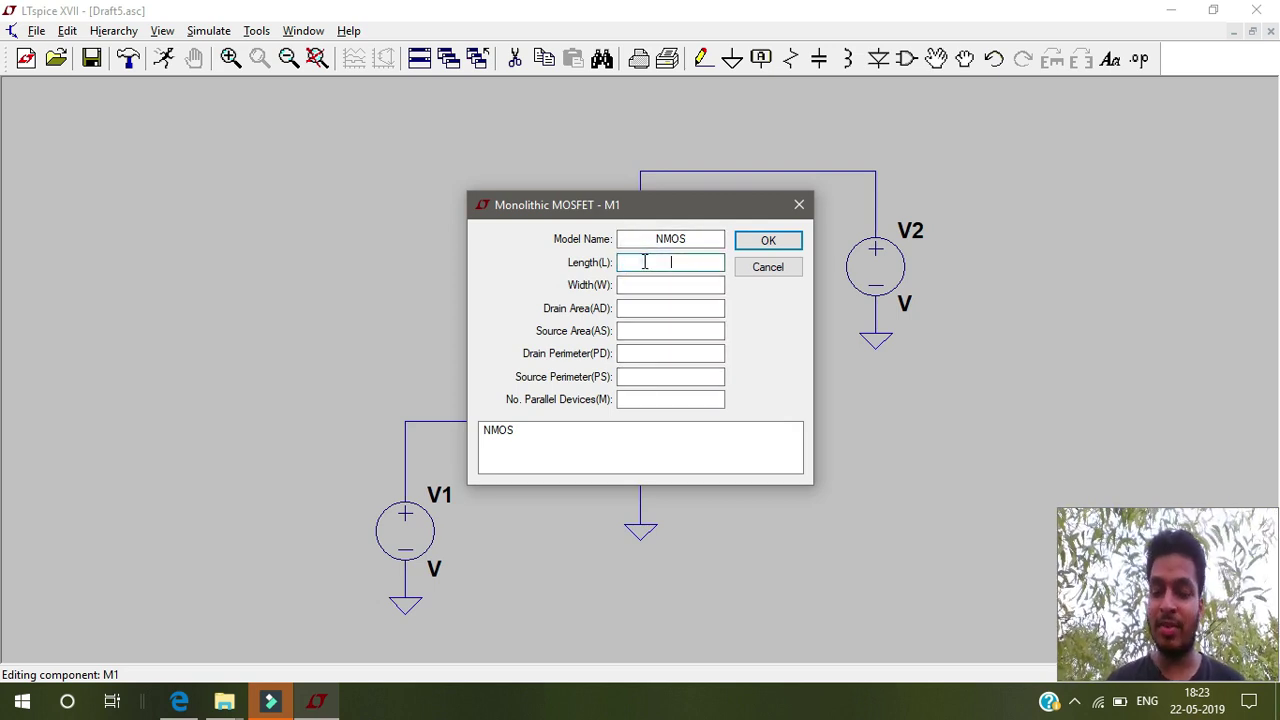
text(1080)
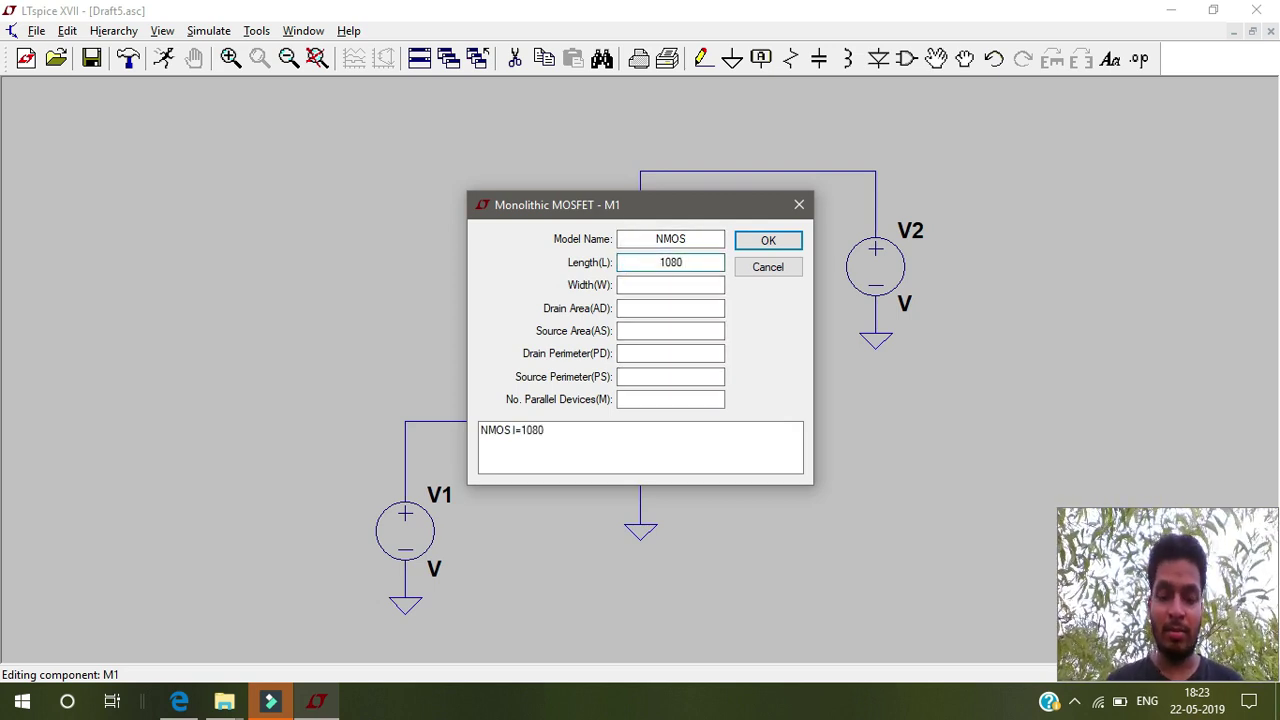
text(n)
click(664, 287)
text(1080n)
key(Return)
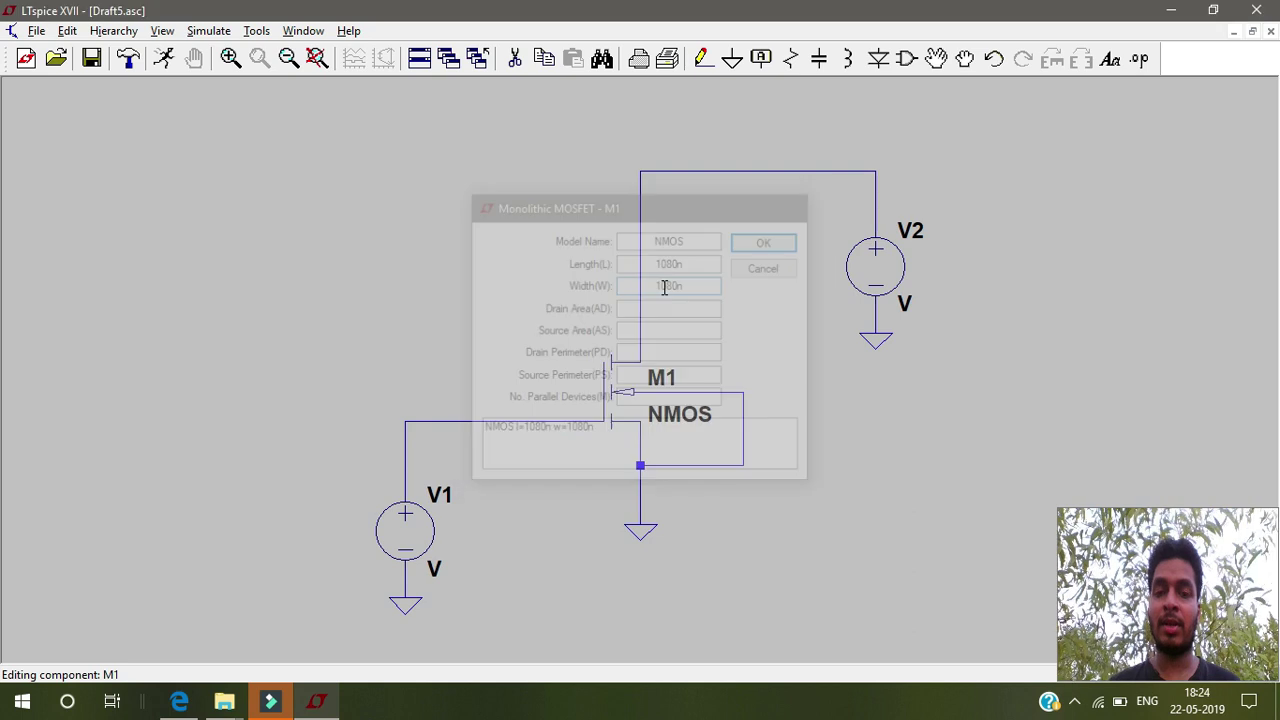
Give V2 and V1 each a DC value of 1.8 V
right_click(873, 266)
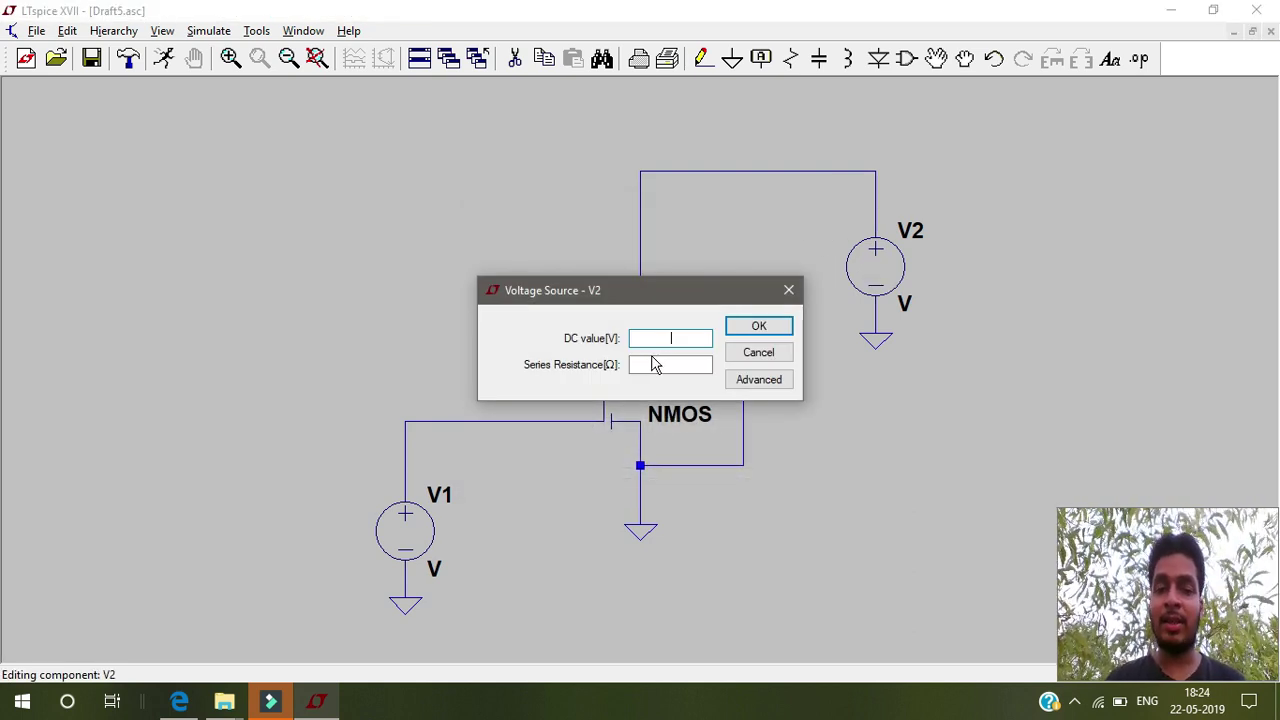
text(1.)
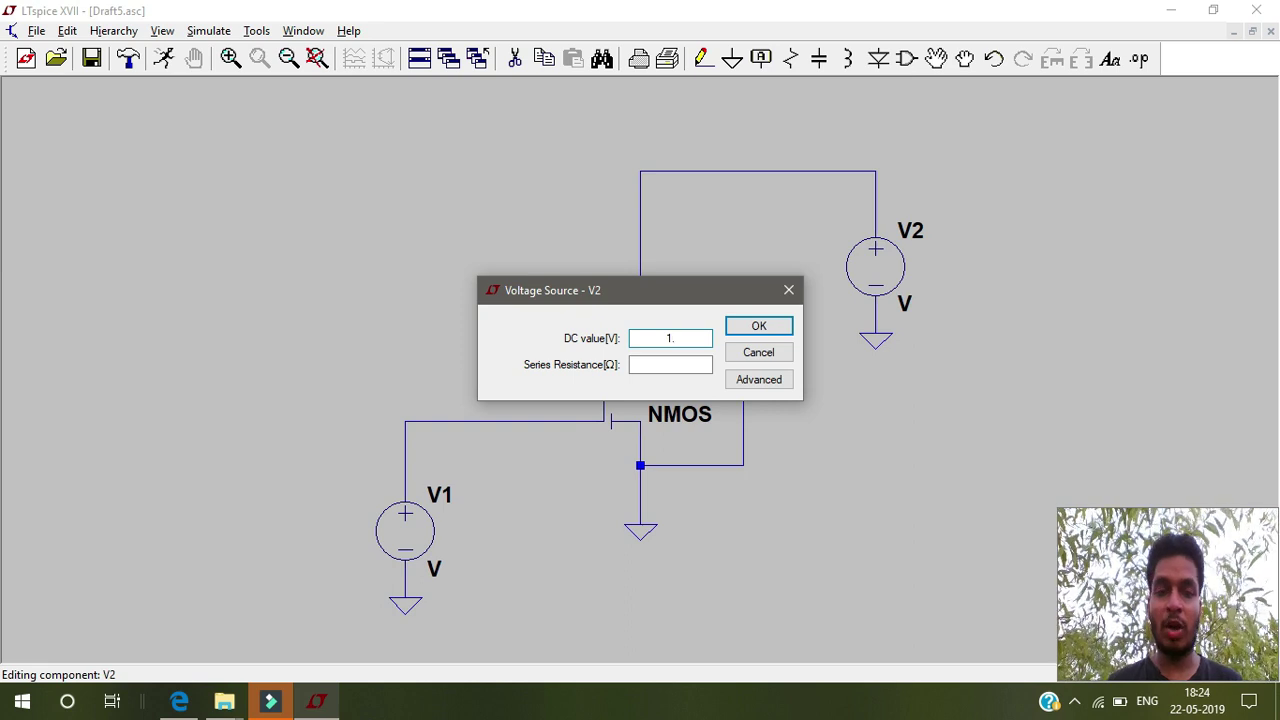
text(8)
key(Return)
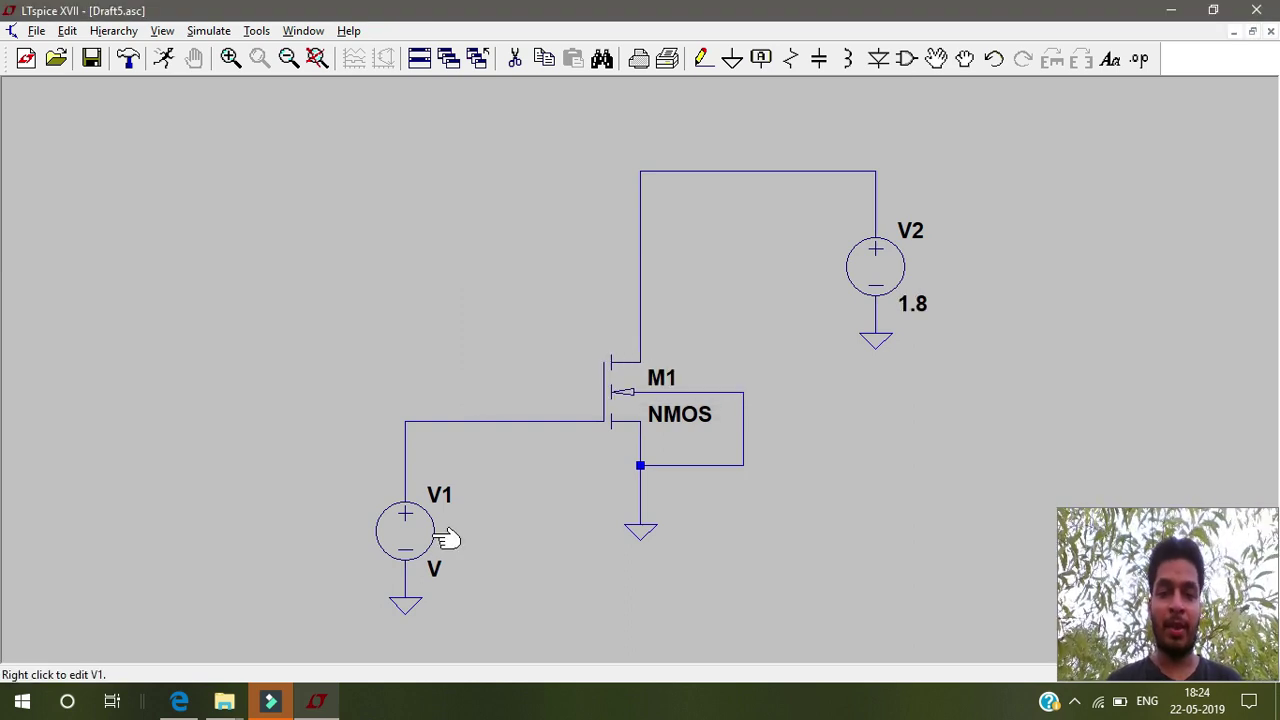
right_click(407, 545)
text(1.8)
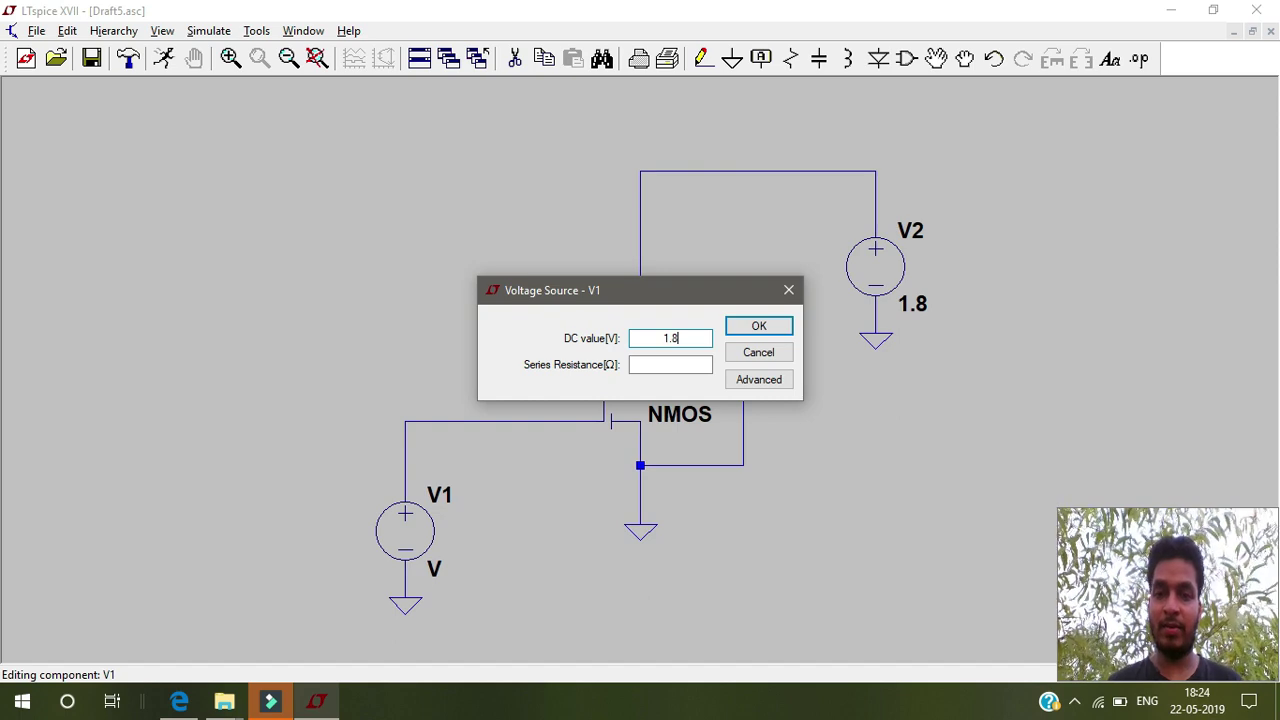
key(Return)
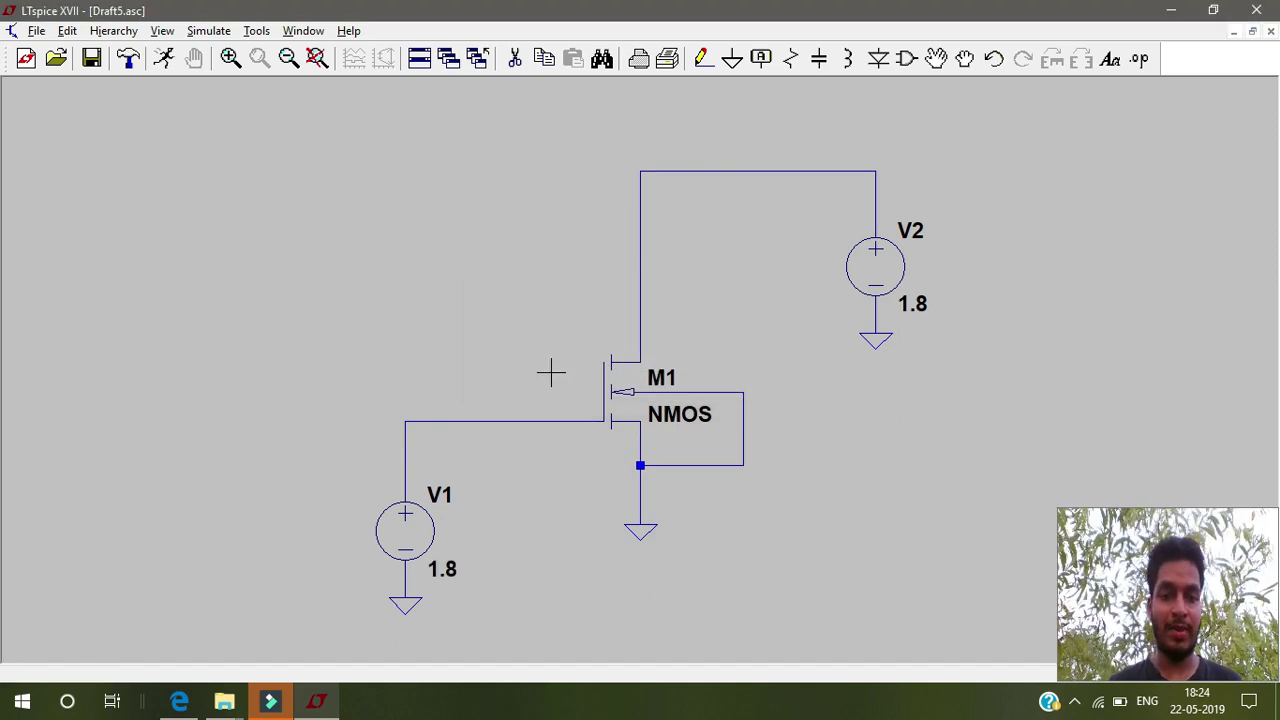
Open the simulation command editor on its DC sweep tab
click(205, 31)
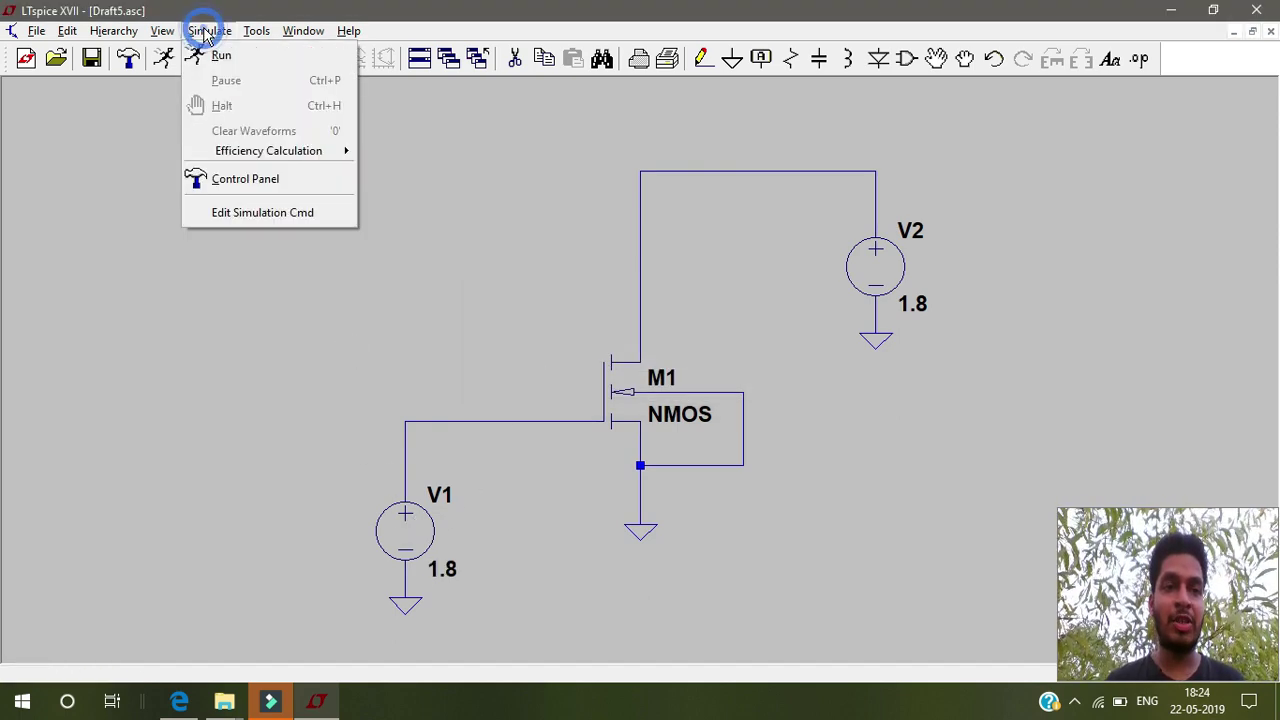
click(268, 213)
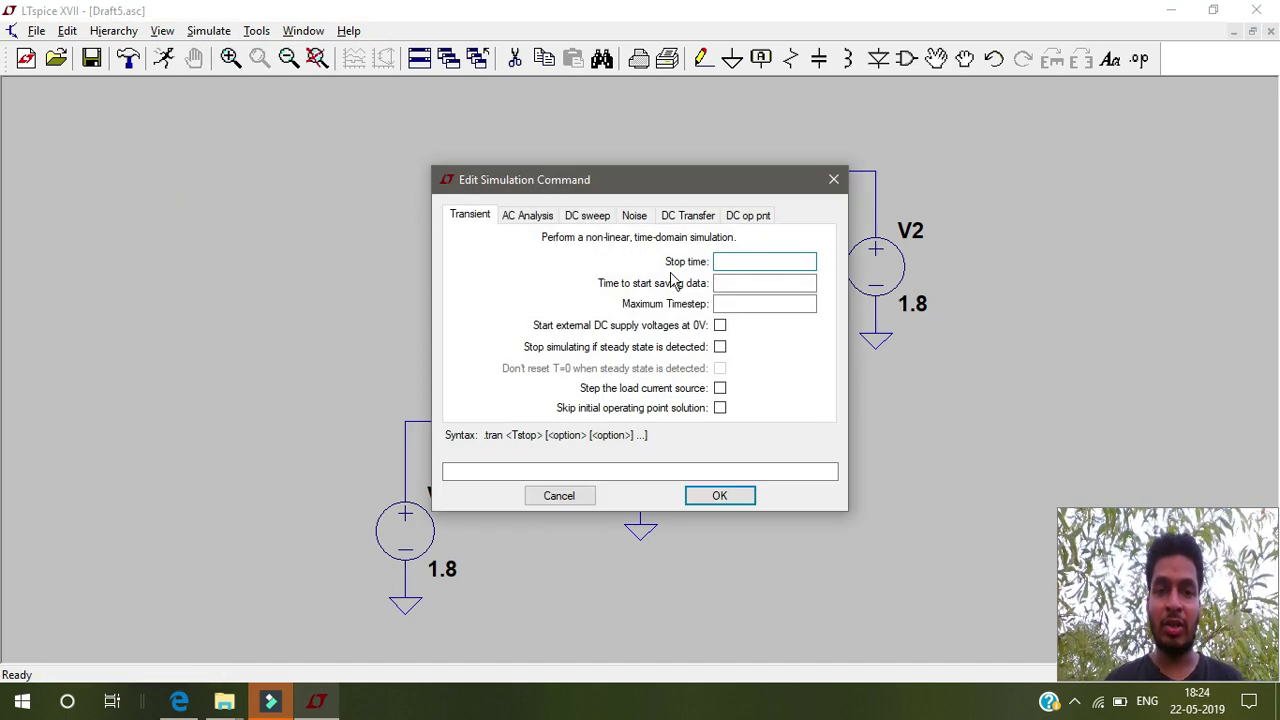
click(601, 216)
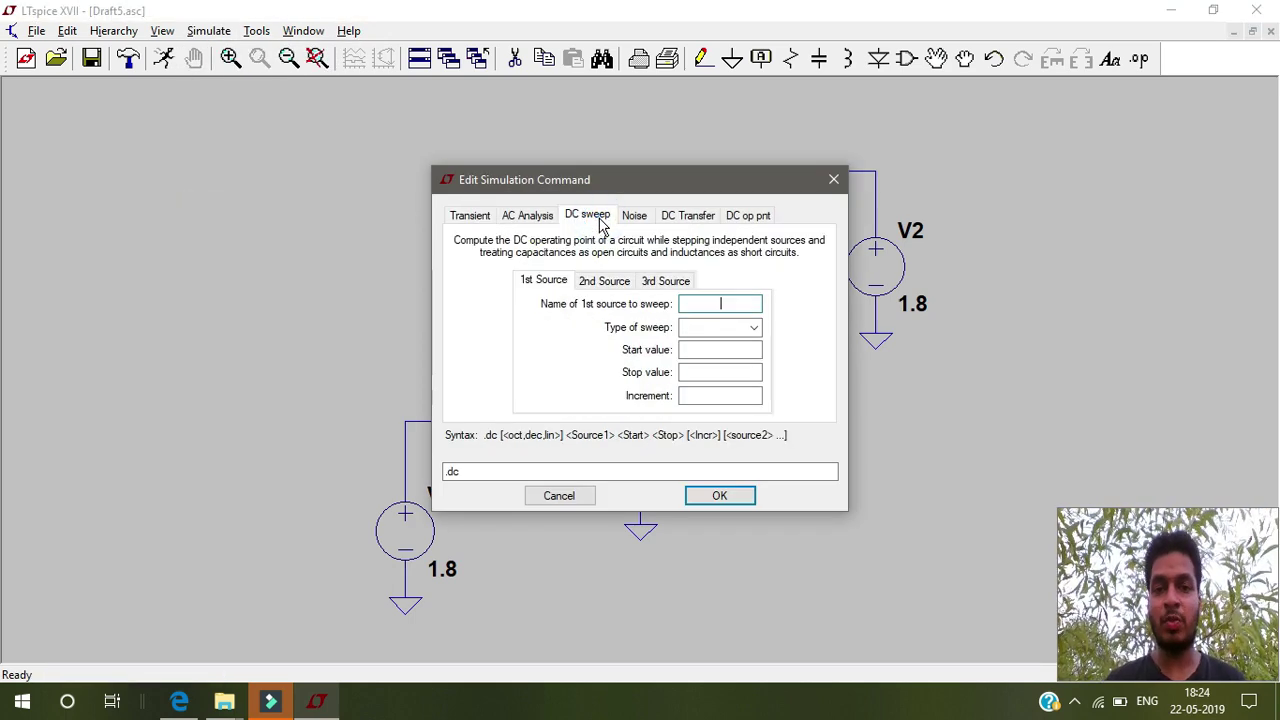
drag(638, 190, 793, 193)
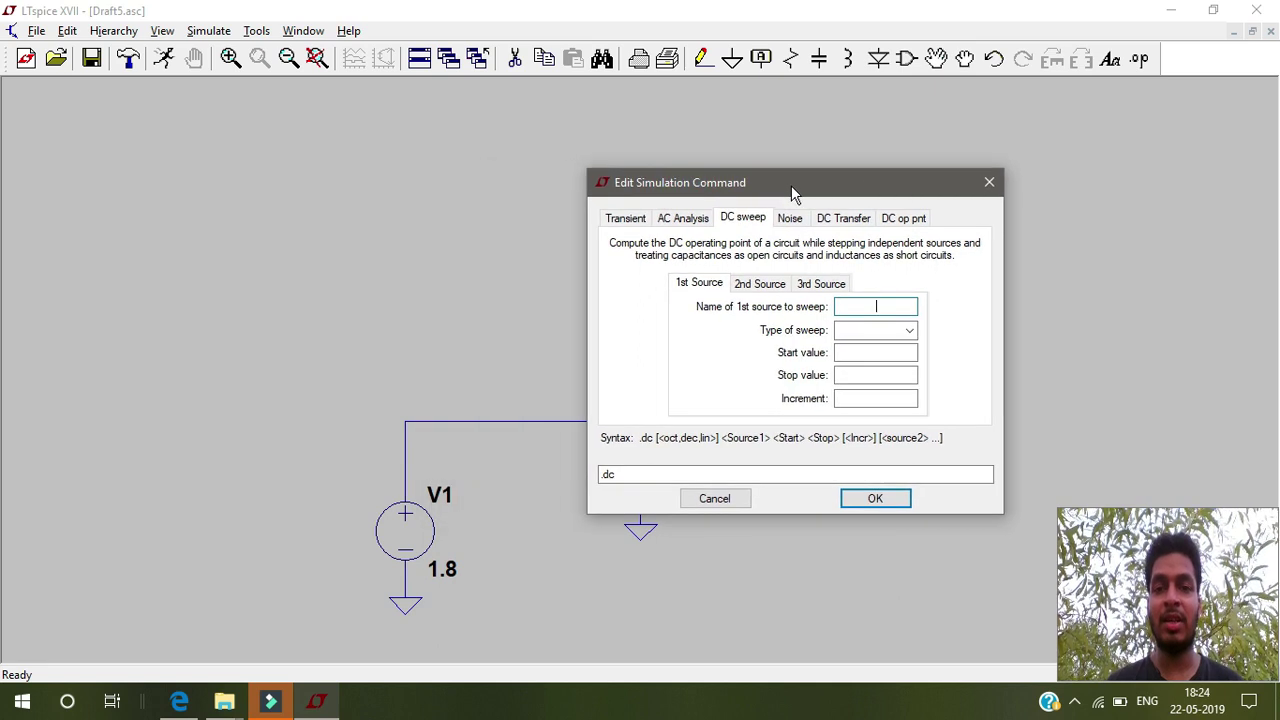
Sweep source V1 linearly from 0 to 1.8 V in 0.1 V increments
click(880, 304)
click(880, 305)
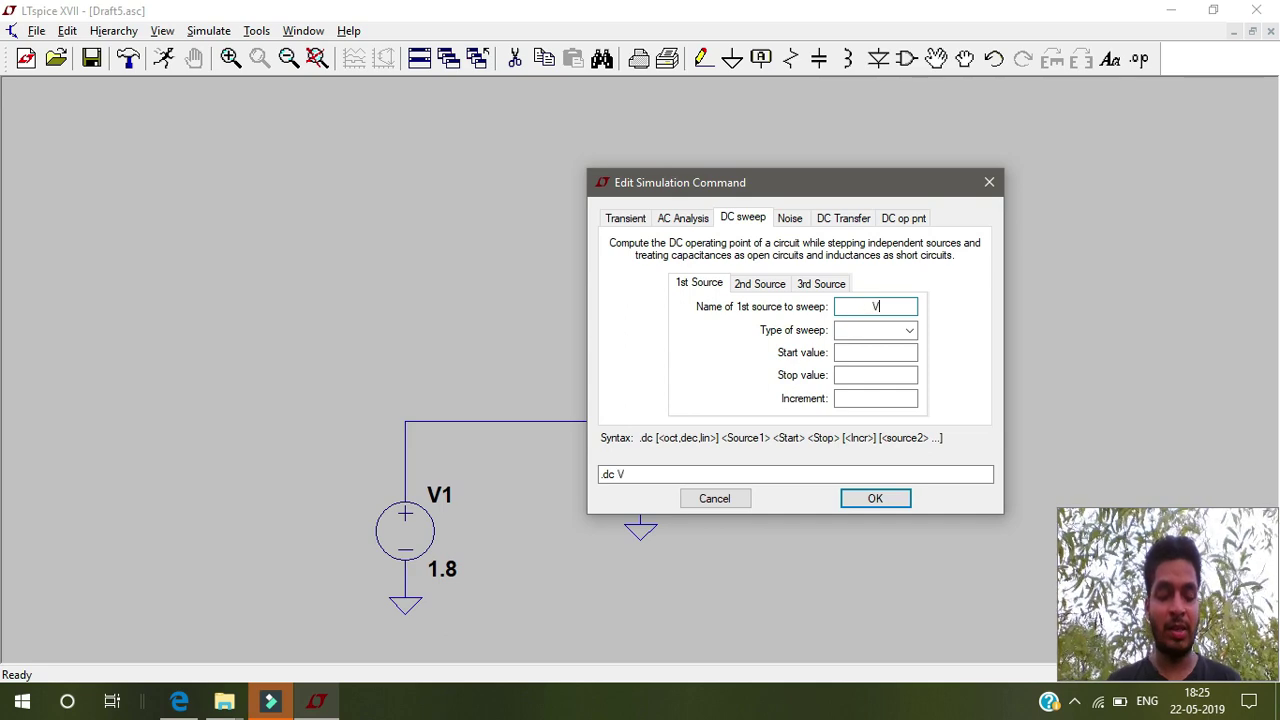
text(V1)
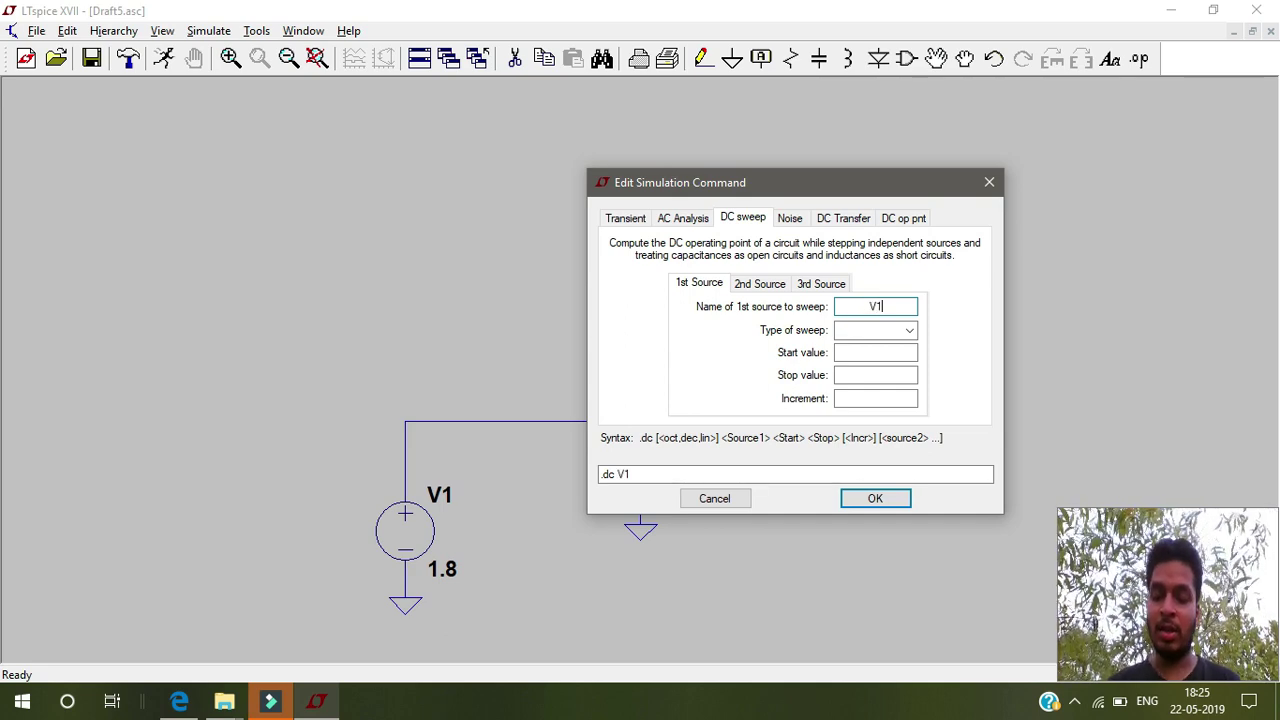
click(899, 338)
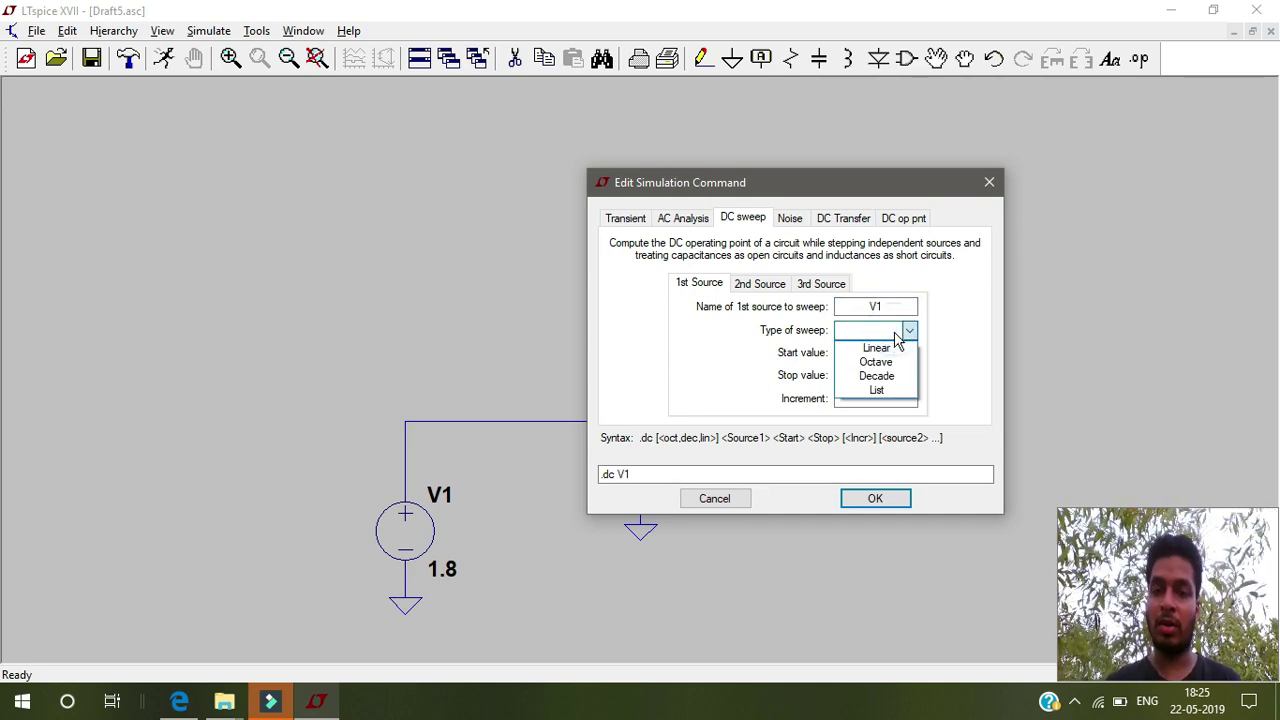
click(895, 348)
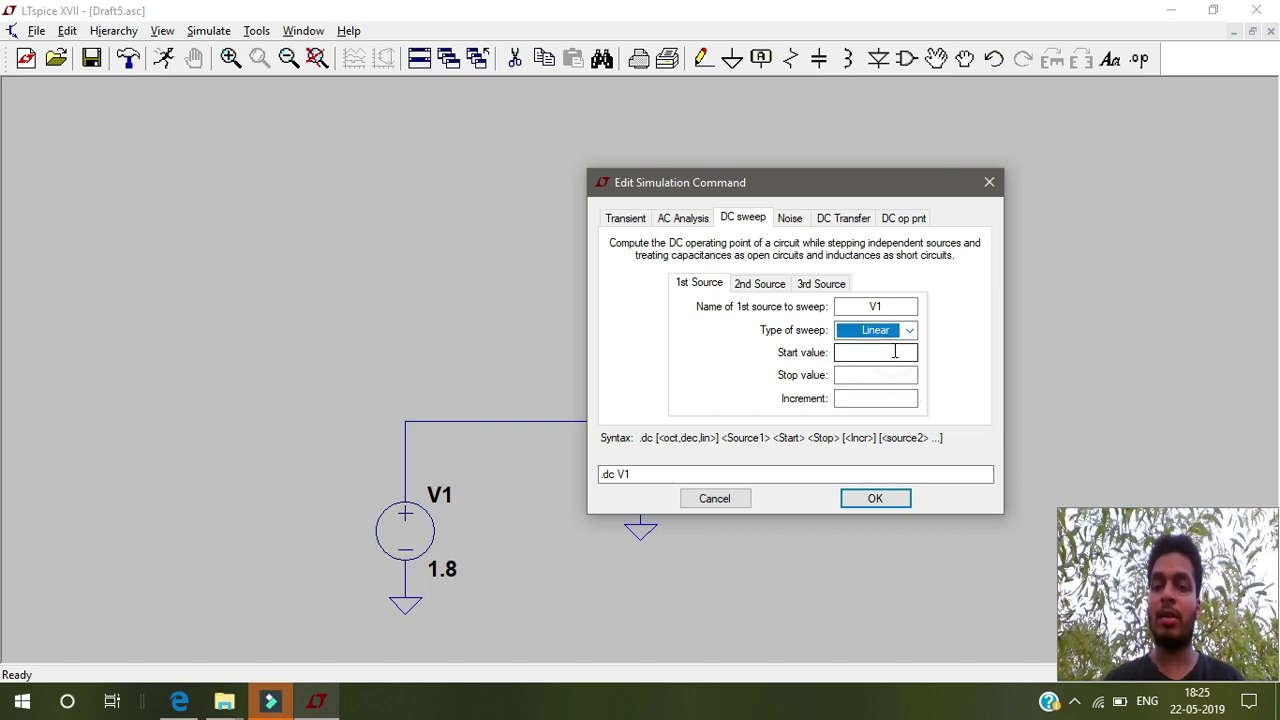
click(882, 355)
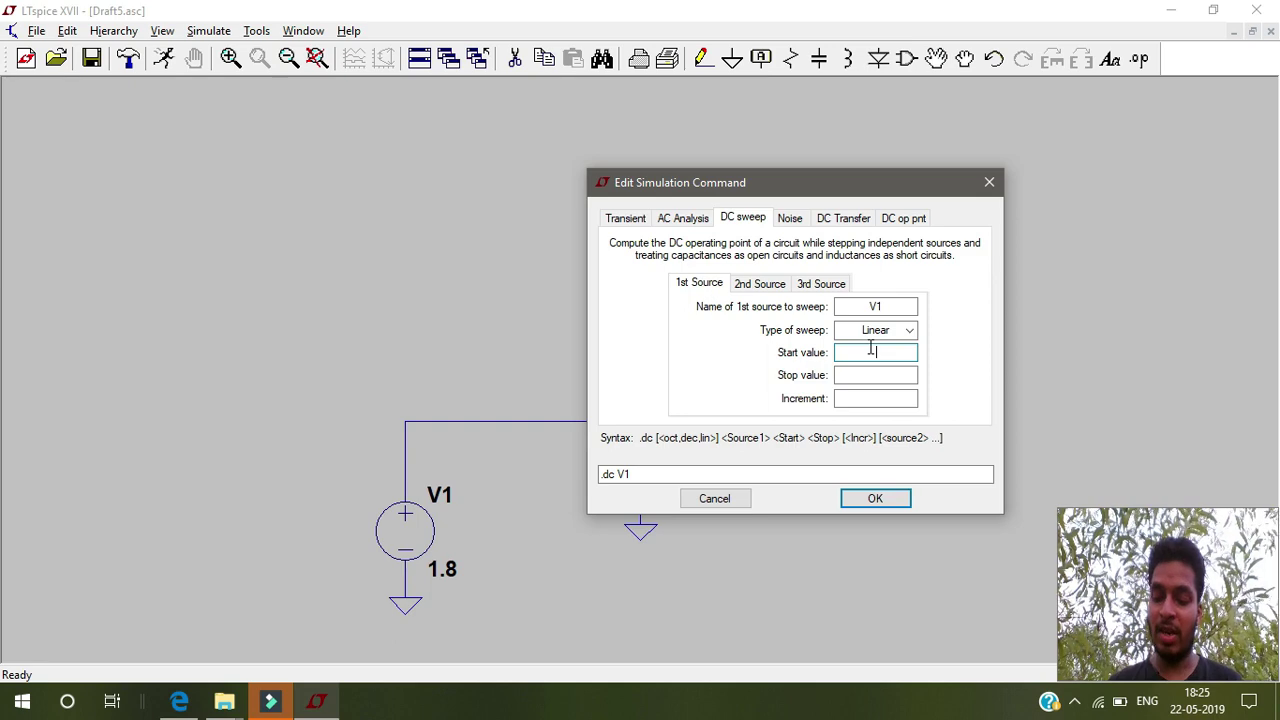
click(876, 374)
text(1.8)
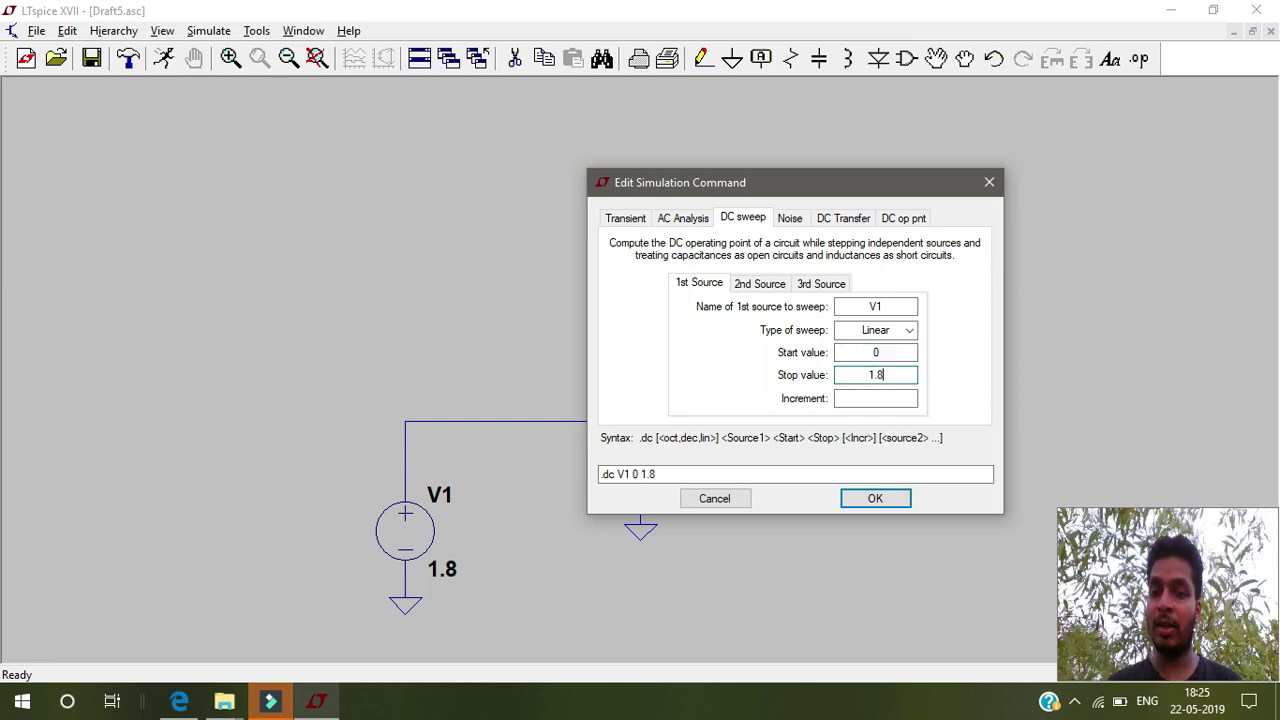
click(878, 401)
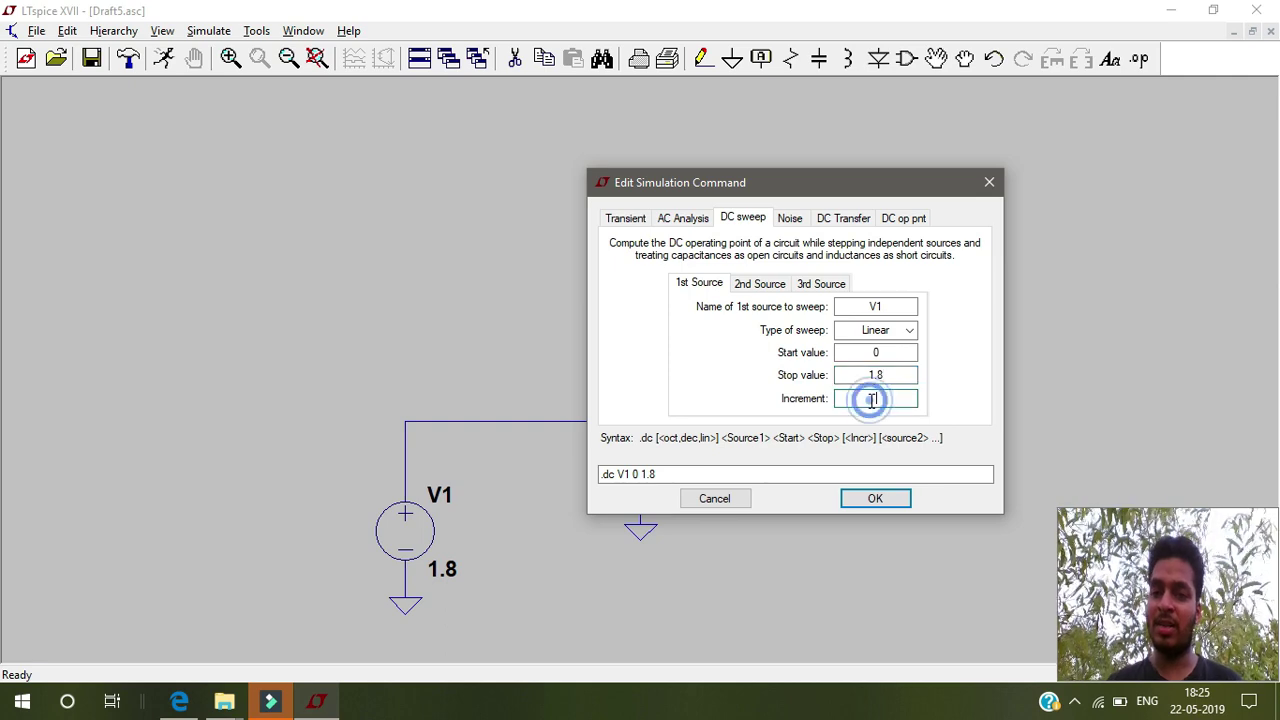
text(0.1)
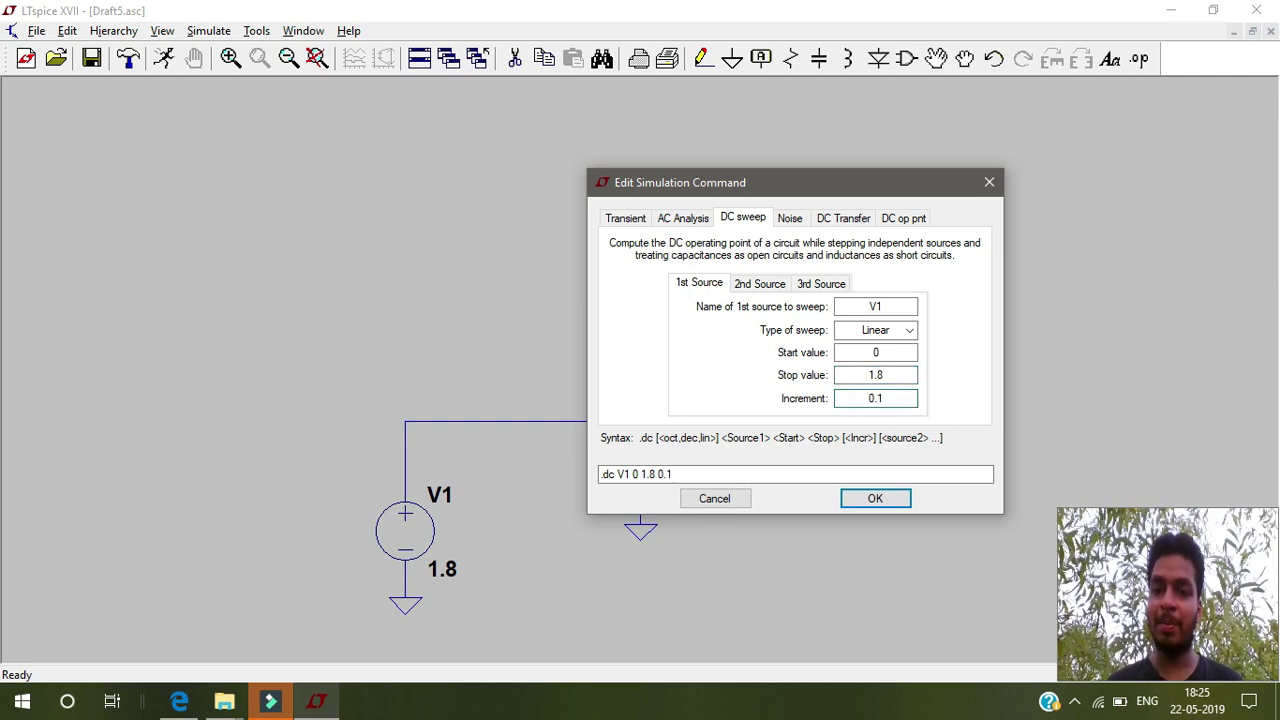
key(Return)
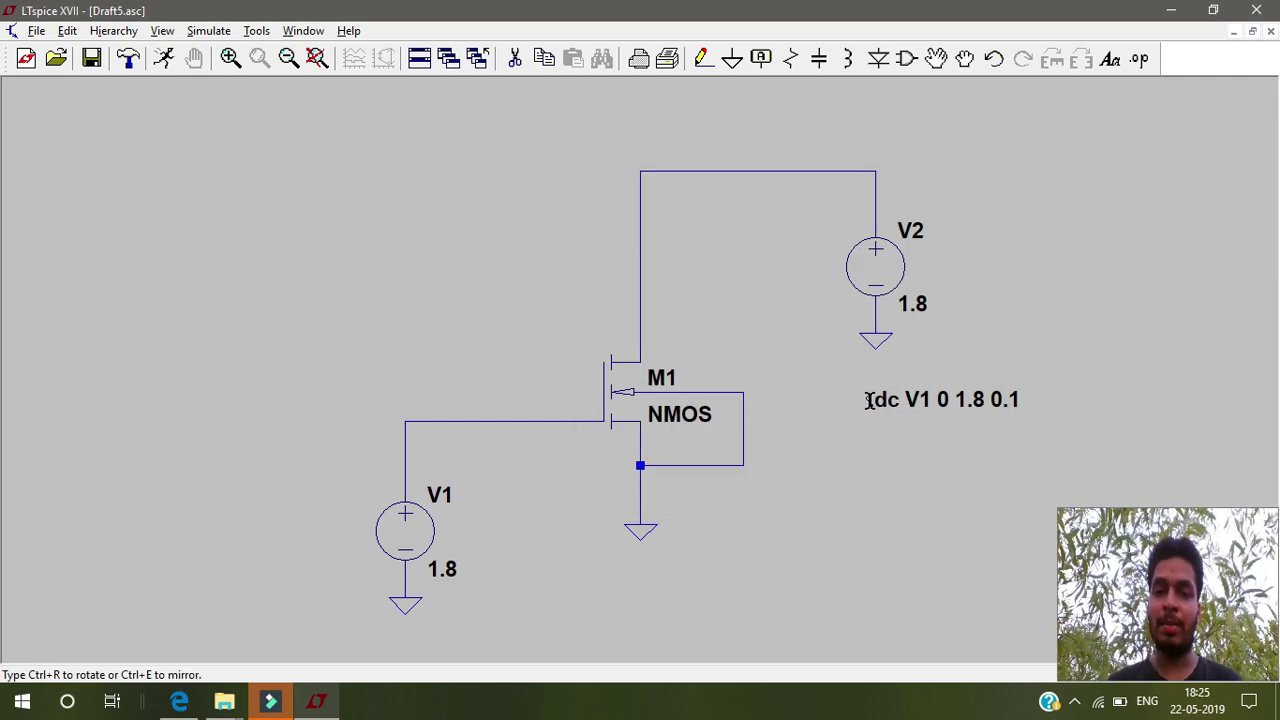
Place the .dc V1 0 1.8 0.1 directive at upper left and run the simulation
click(380, 260)
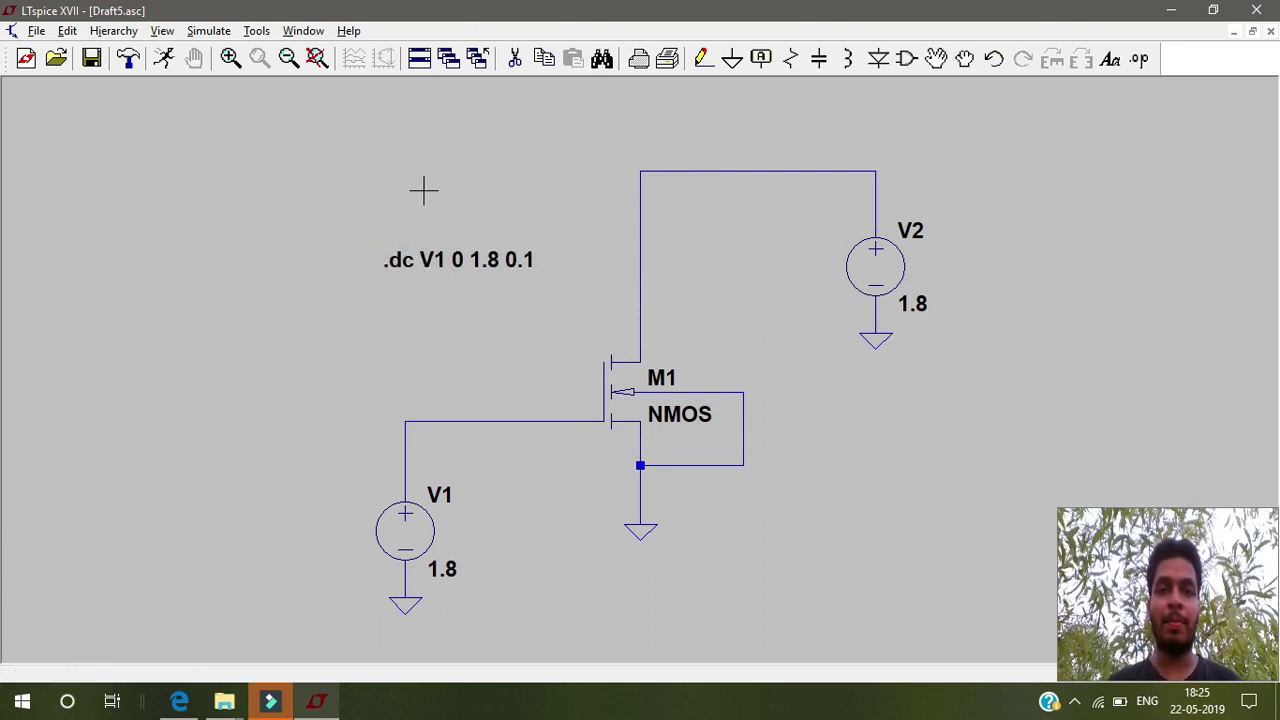
click(165, 58)
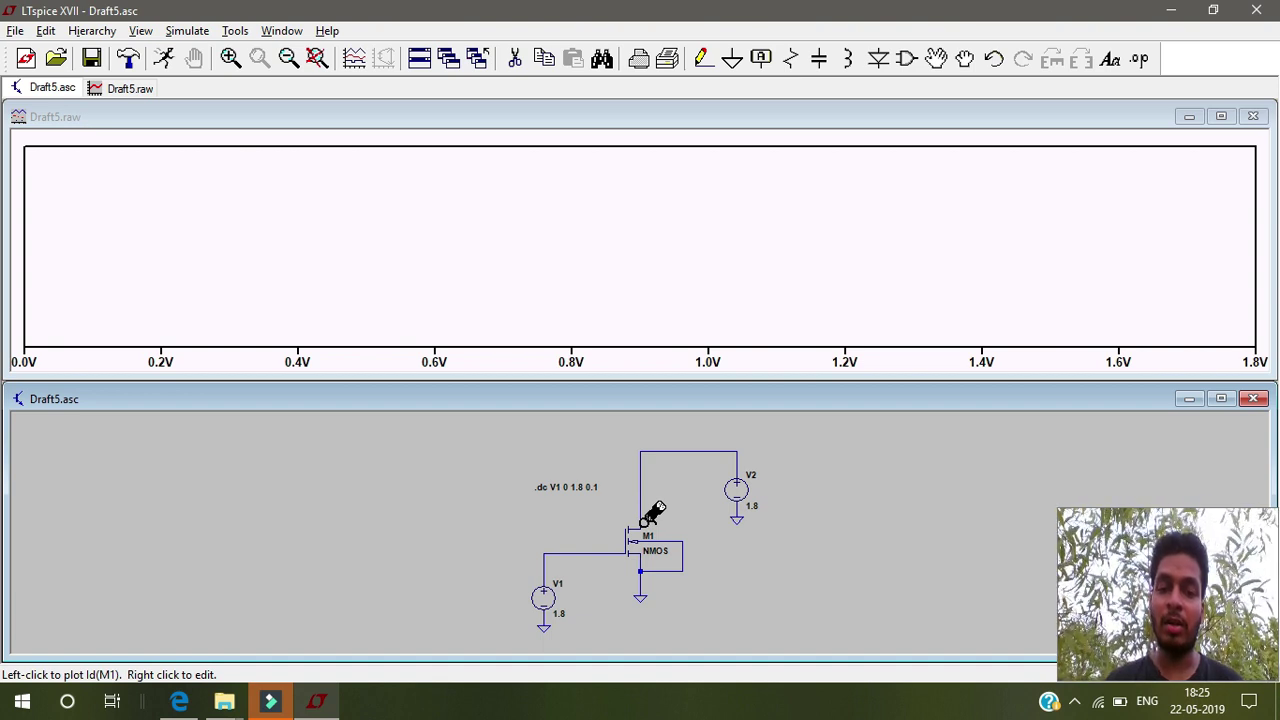
Probe M1's drain to plot Id(M1) and maximize the Draft5.raw plot window
click(647, 516)
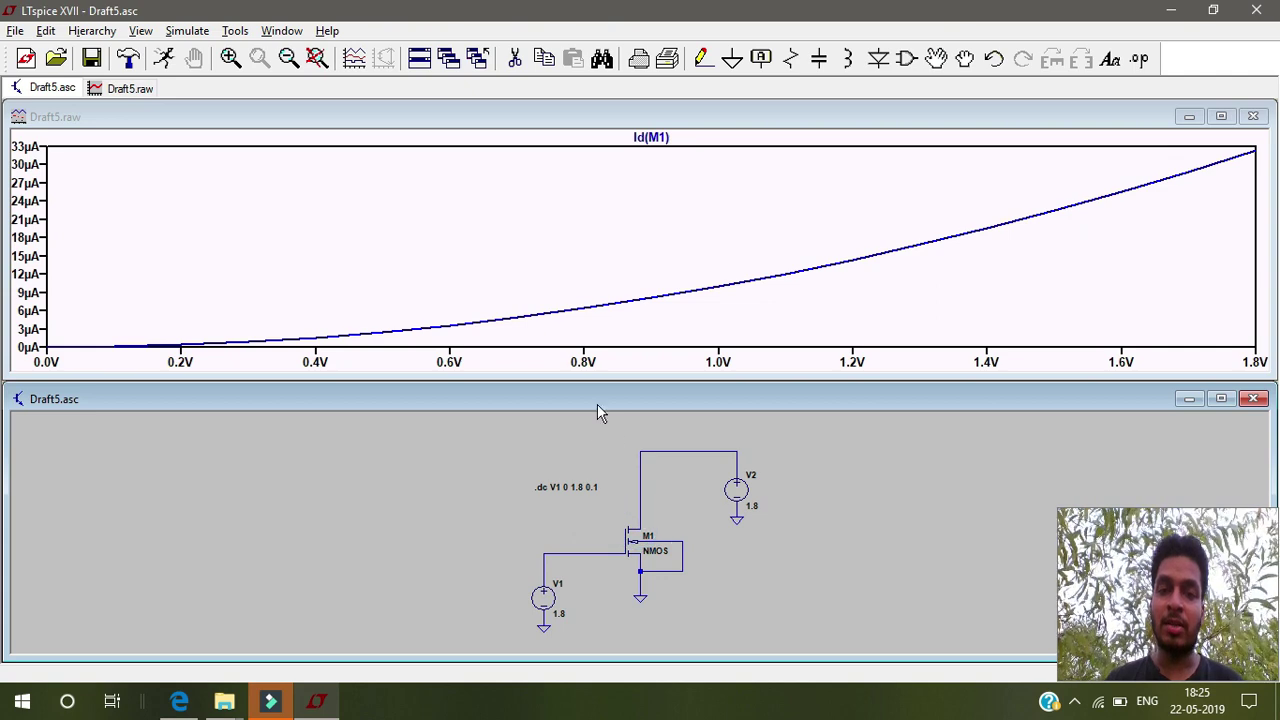
click(1220, 117)
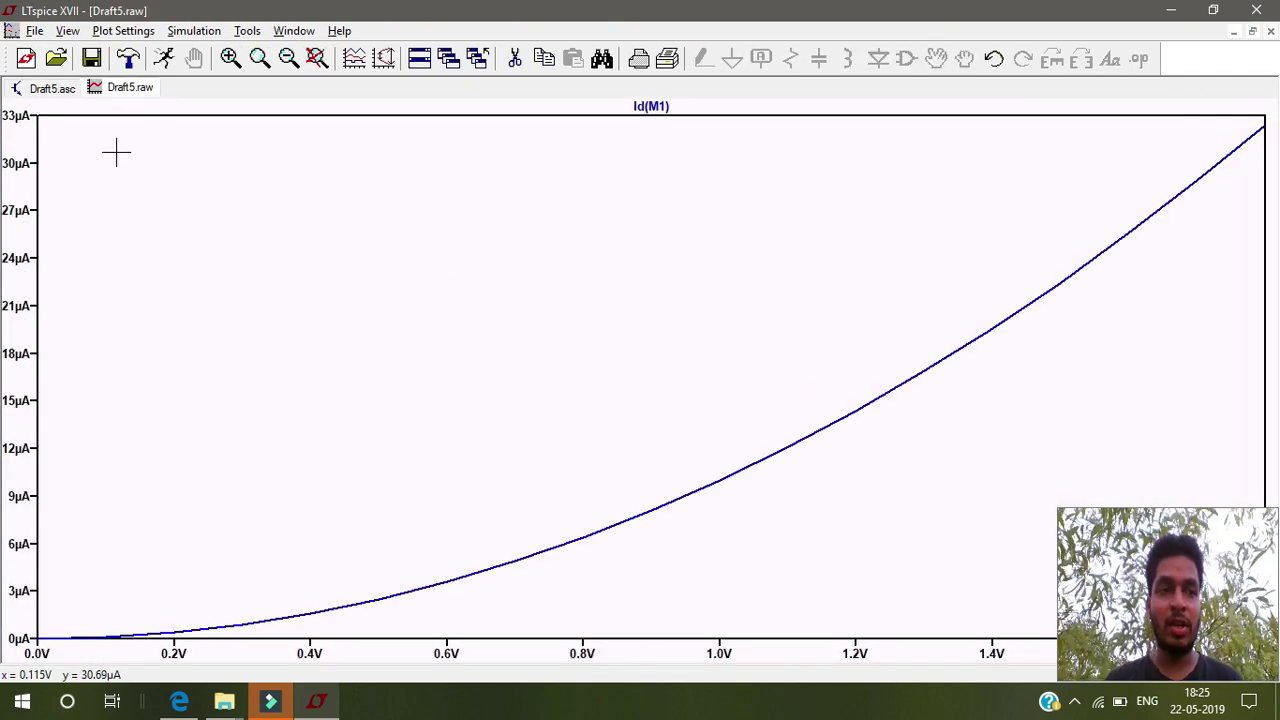